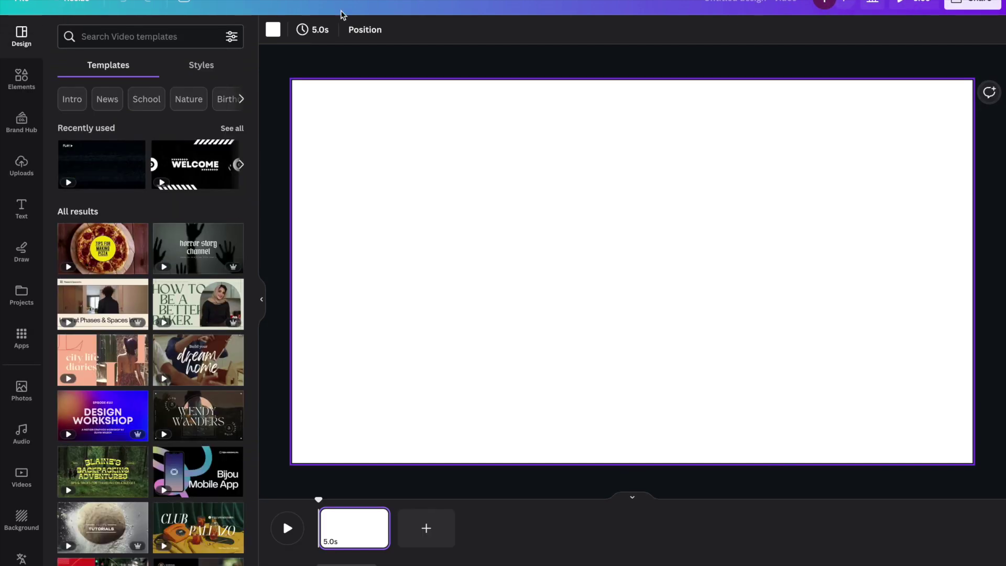
- Fill the video page background with the green Default colors swatch
click(272, 32)
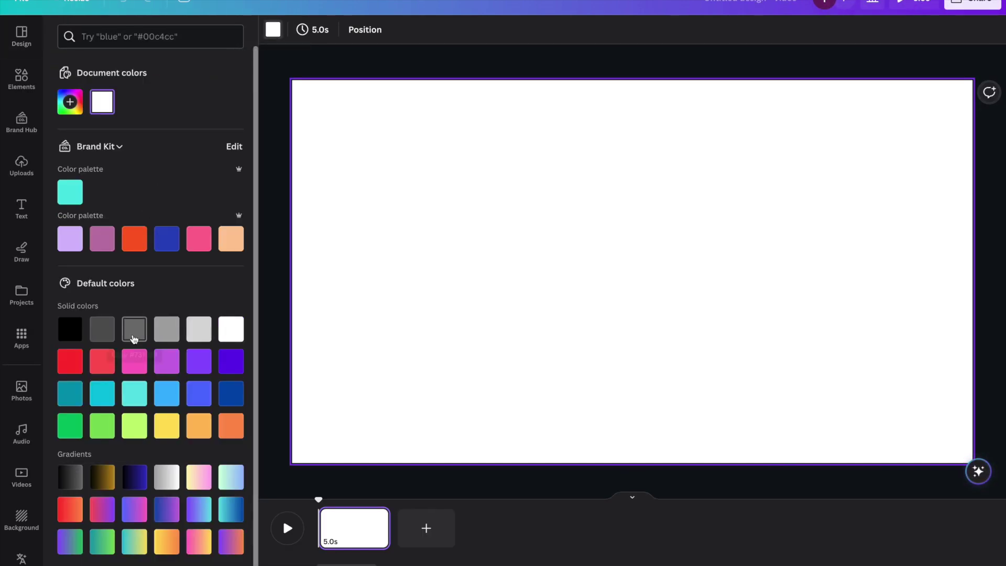
click(70, 425)
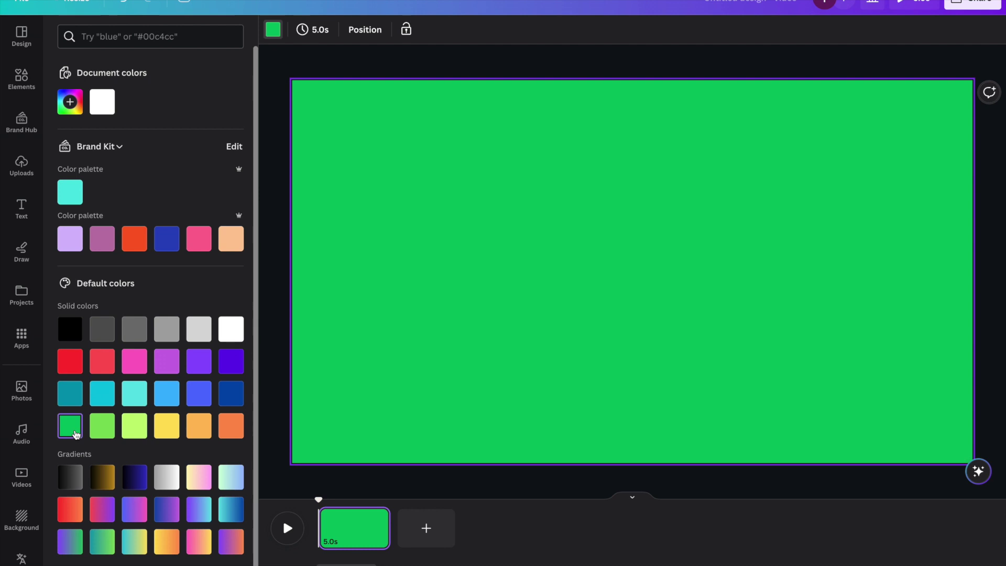
click(328, 69)
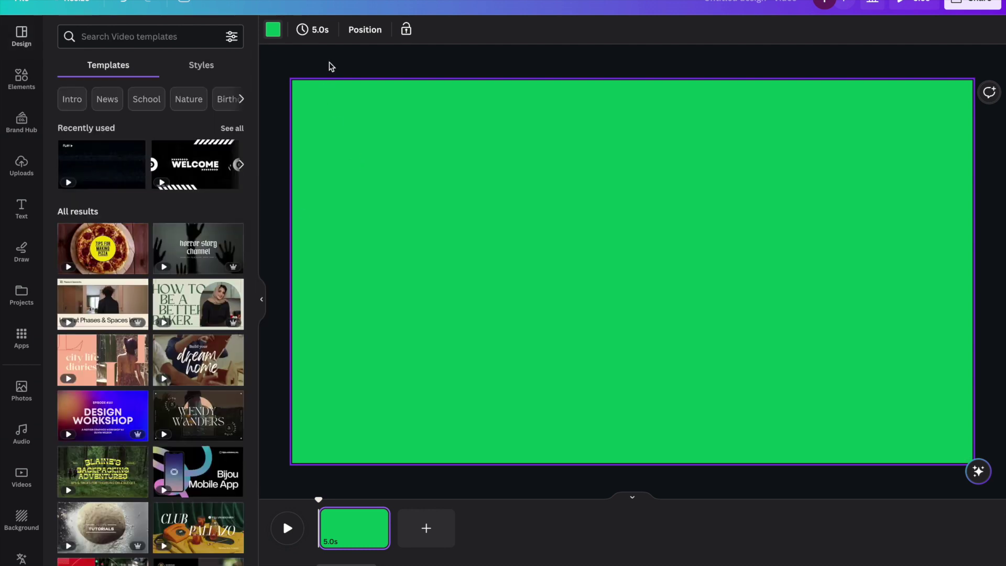
- Add two Square shapes from Elements and move one to the page's top-left
click(21, 80)
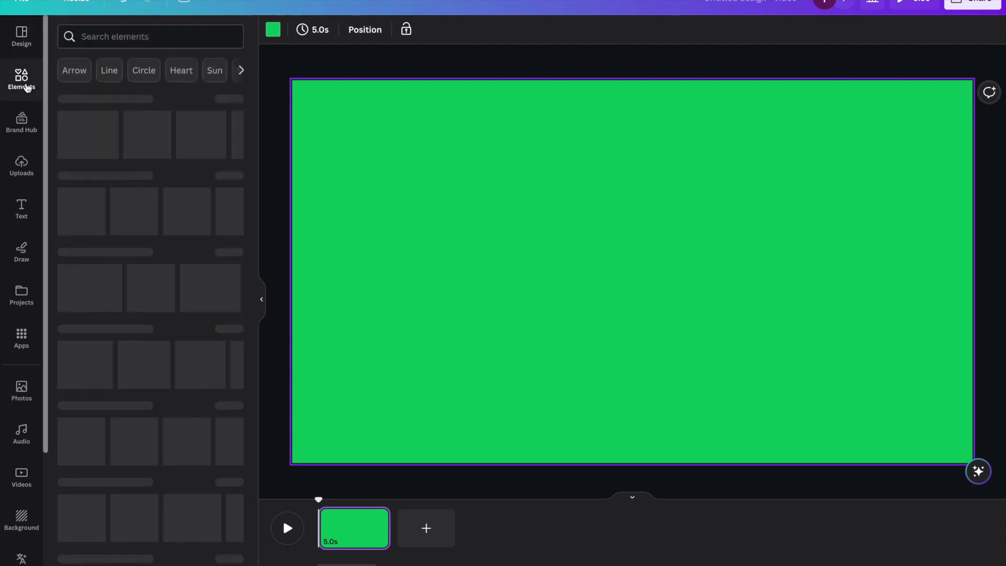
click(80, 198)
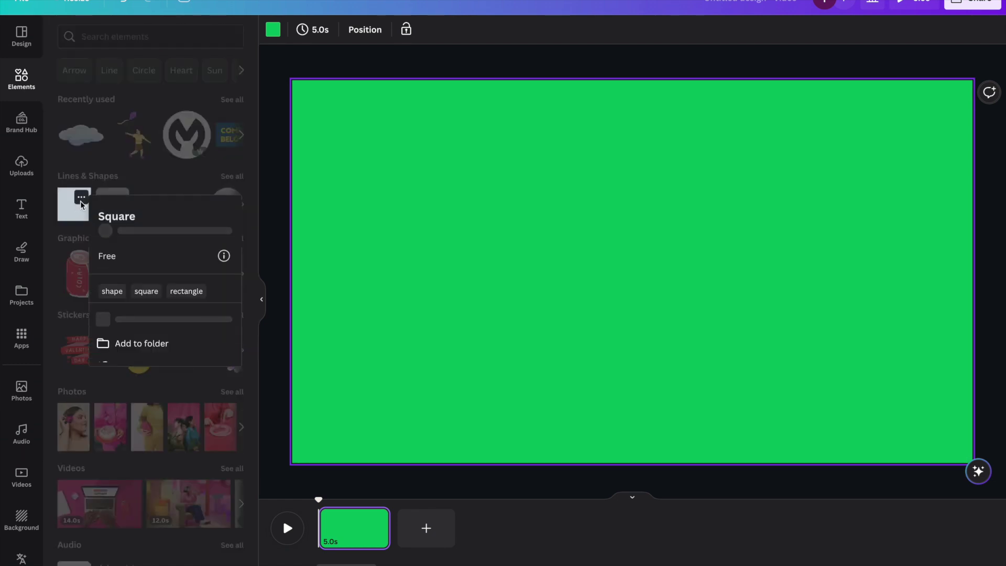
click(68, 218)
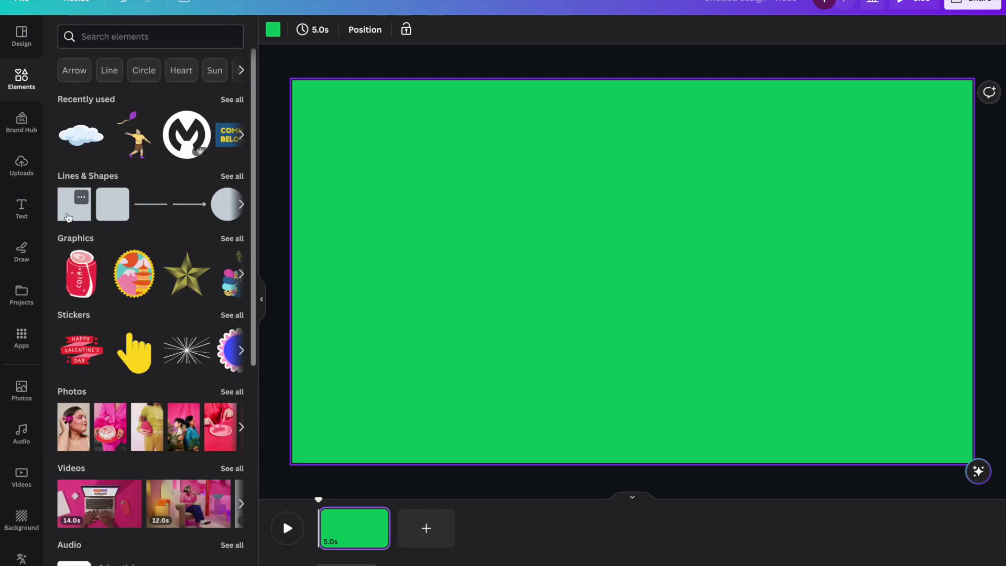
click(68, 218)
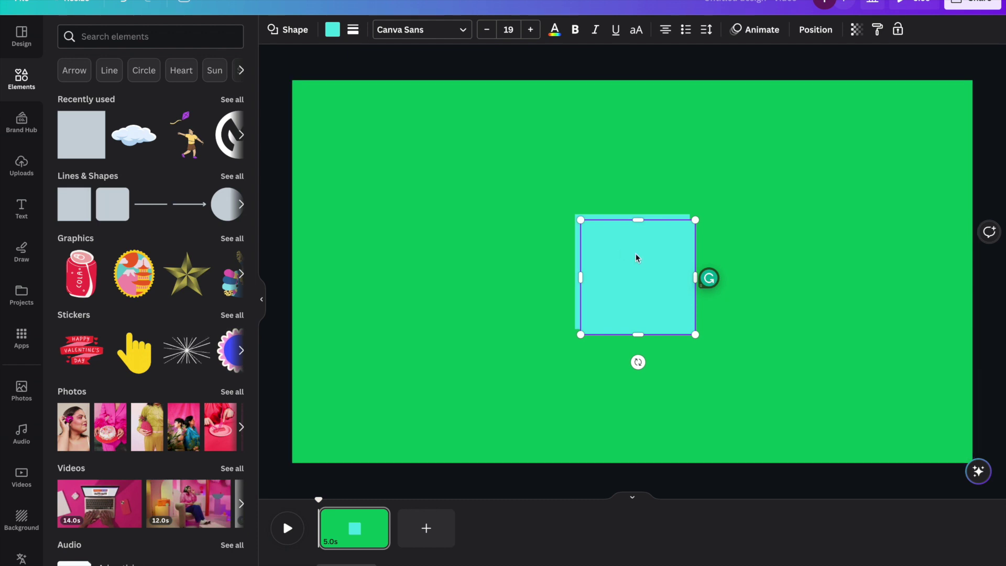
click(777, 218)
drag(626, 255, 369, 152)
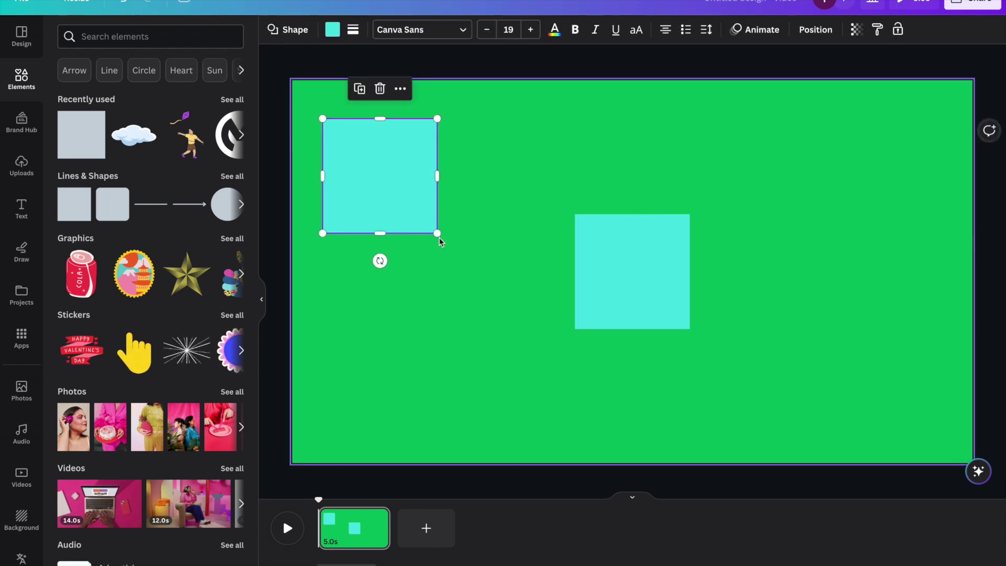
- Shrink the top-left square and delete the extra square in the page centre
drag(438, 233, 387, 179)
click(601, 254)
drag(690, 331, 646, 287)
double_click(611, 250)
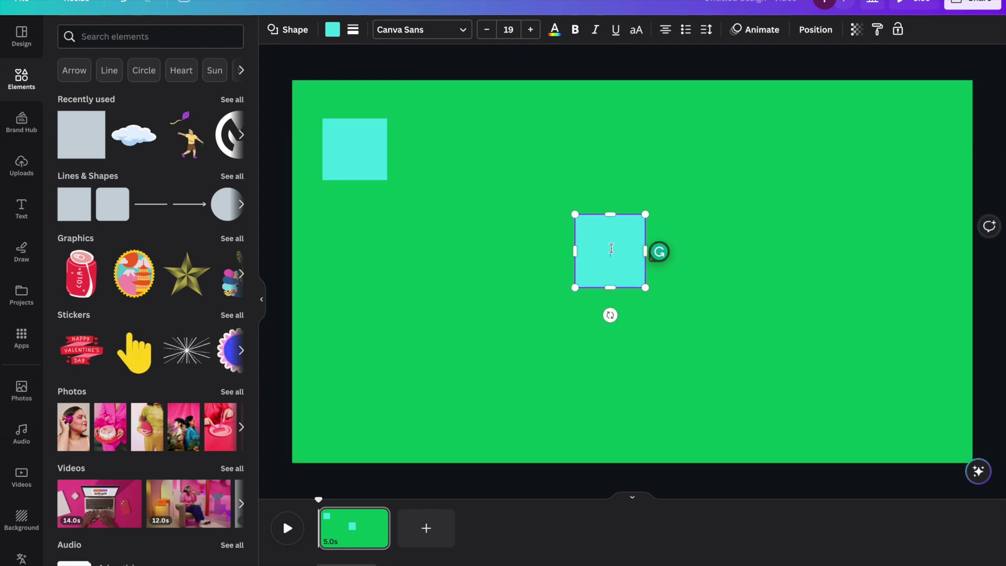
click(563, 181)
click(600, 238)
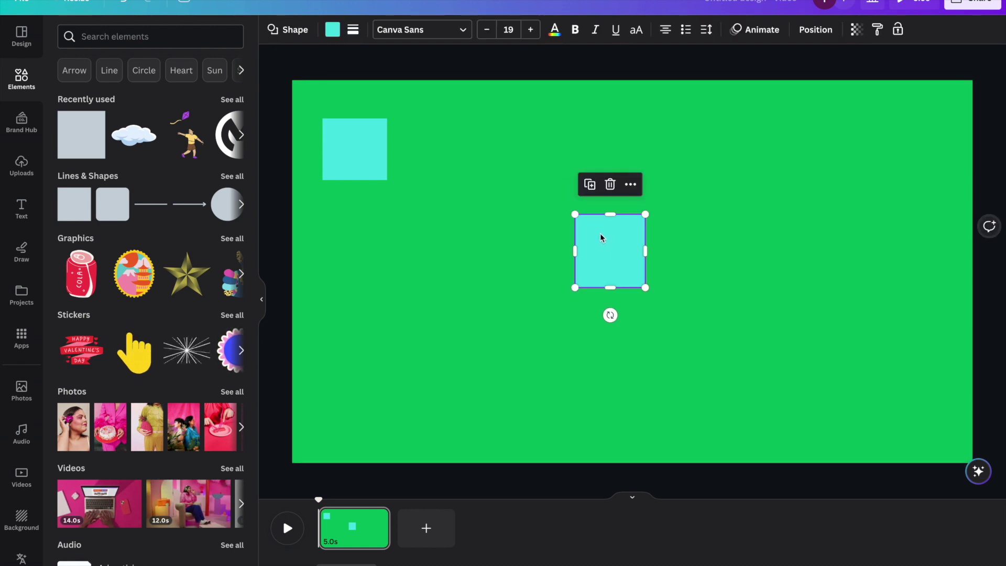
key(Delete)
- Duplicate the top-left square with Ctrl+D and place the copy to its right
click(377, 164)
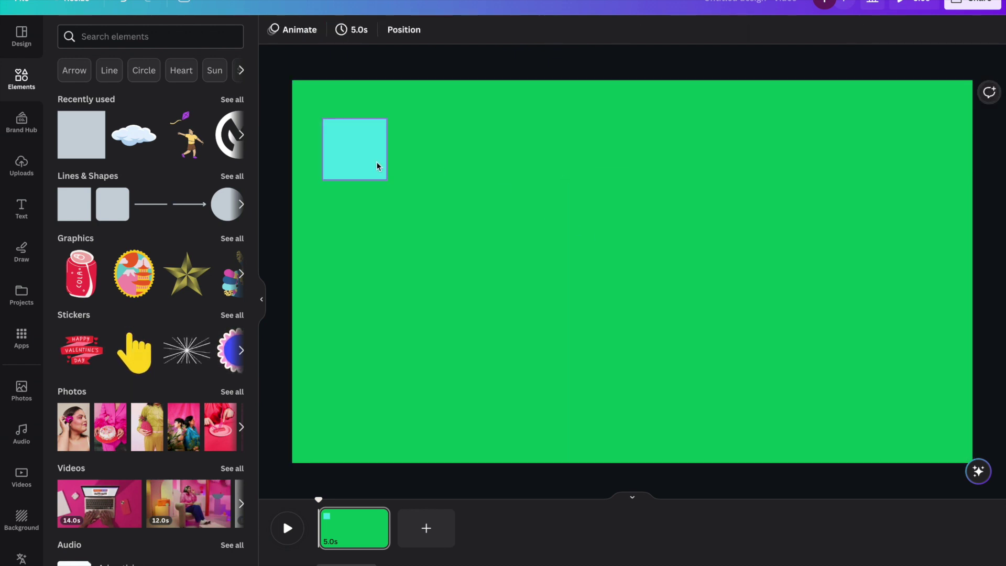
key(ctrl+d)
drag(377, 166, 500, 158)
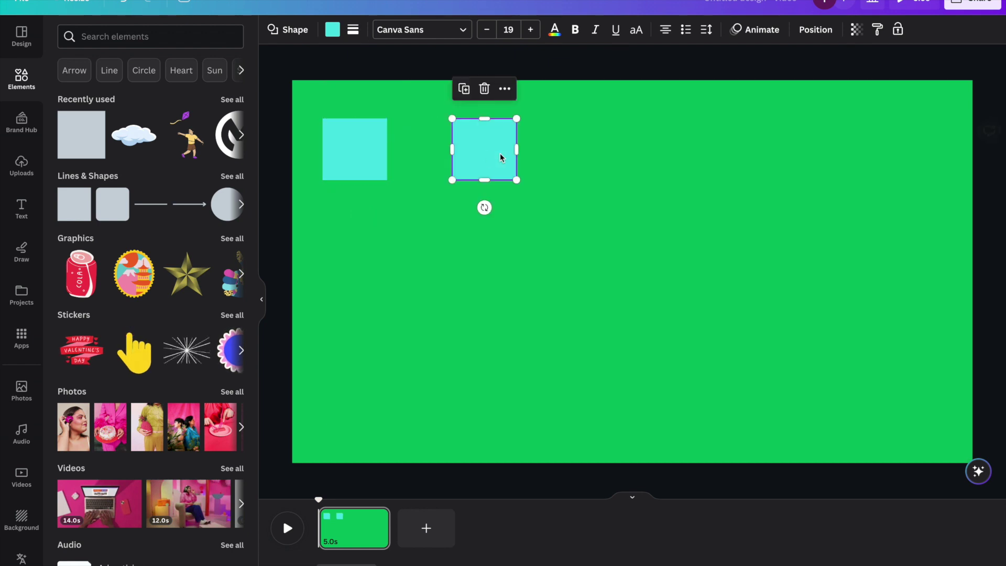
click(360, 150)
- Label the squares 'System 1' and 'System 2' in bold, then reselect System 1 for animating
text(System 1)
key(ctrl+a)
click(472, 158)
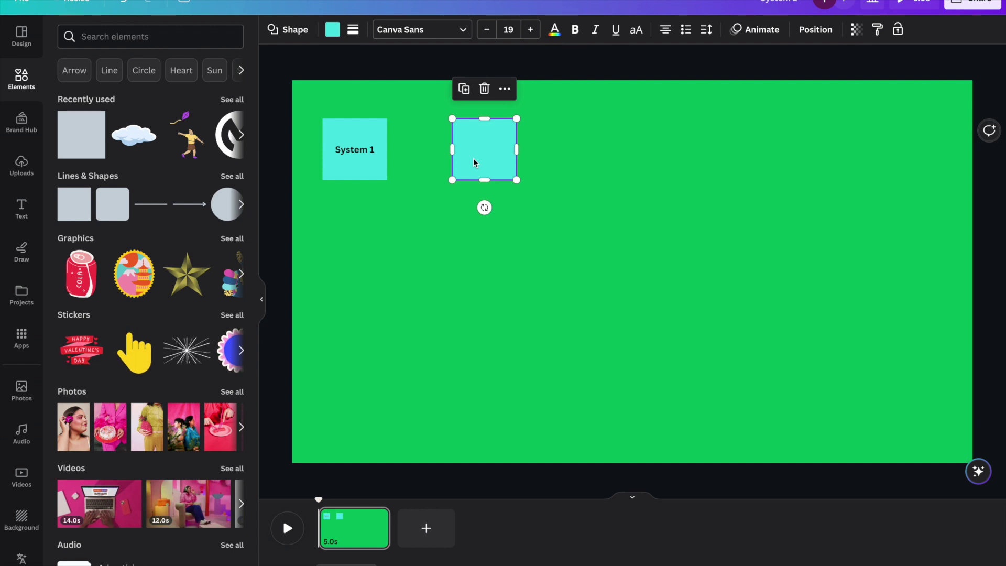
click(473, 158)
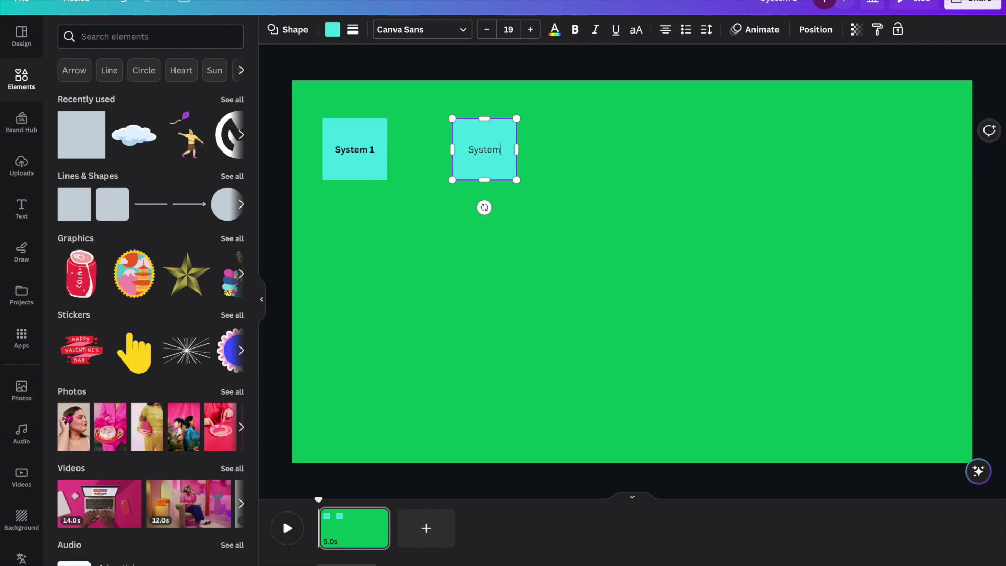
key(Escape)
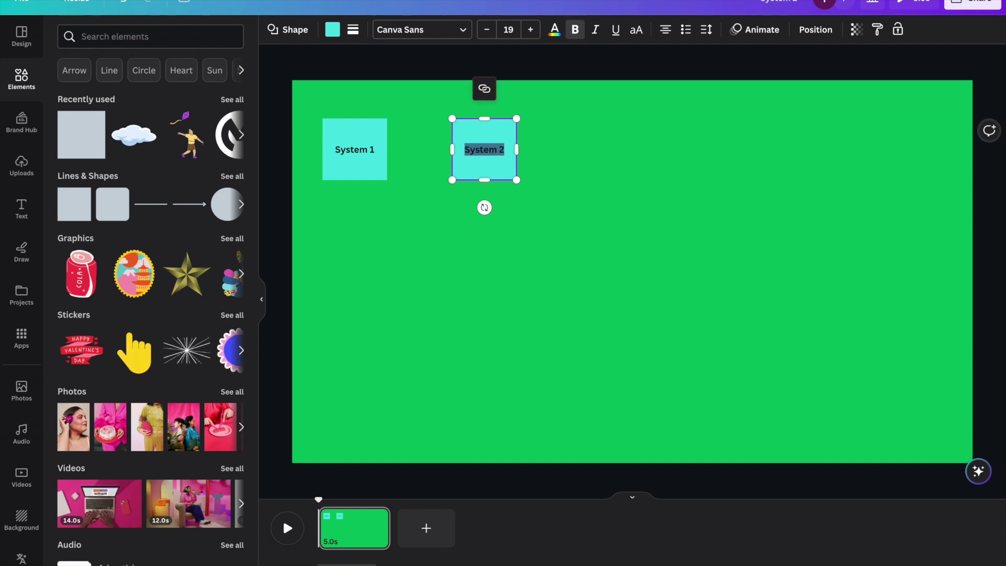
click(570, 122)
click(328, 141)
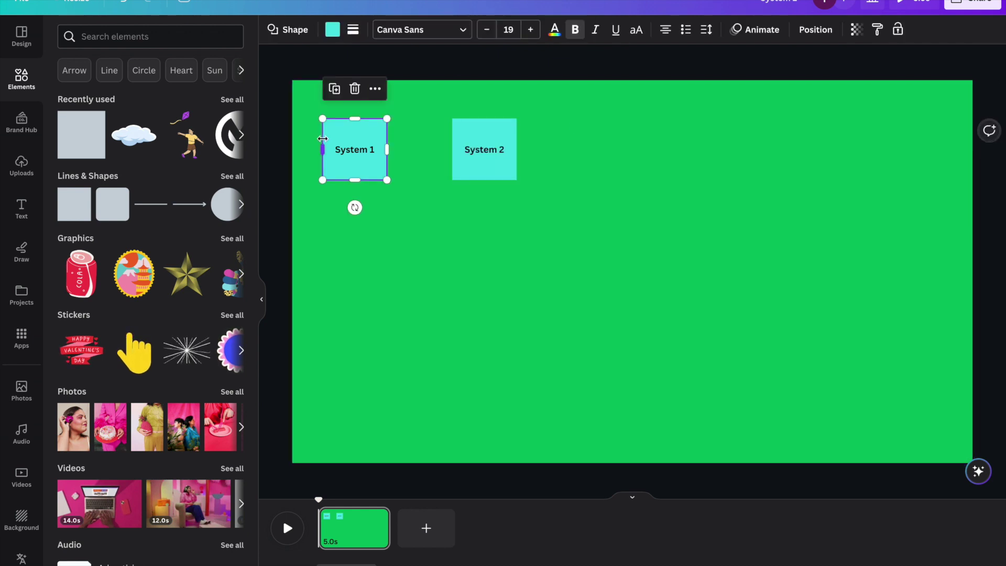
click(730, 39)
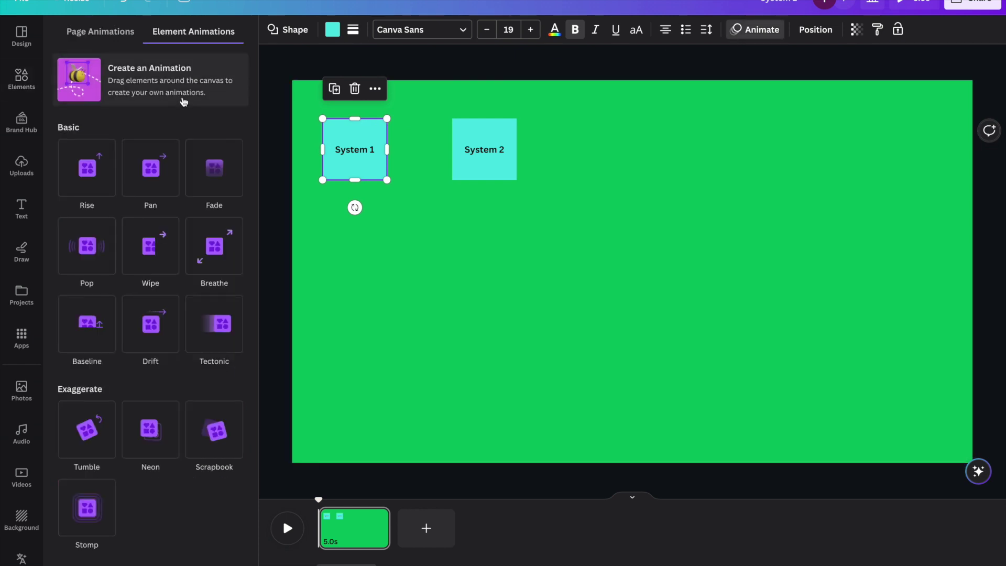
- Apply the Wipe entrance animation to the System 1 square
click(146, 242)
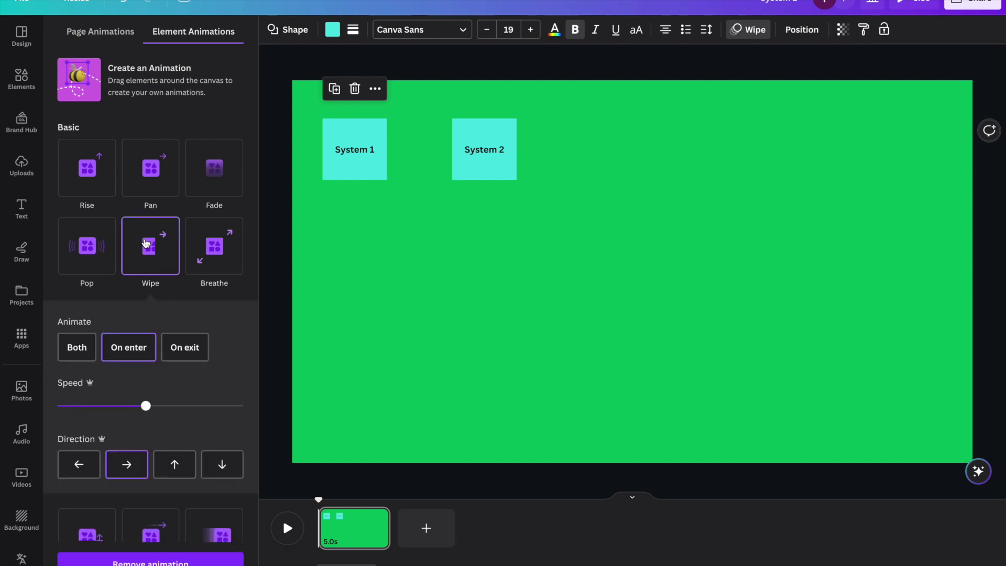
click(489, 145)
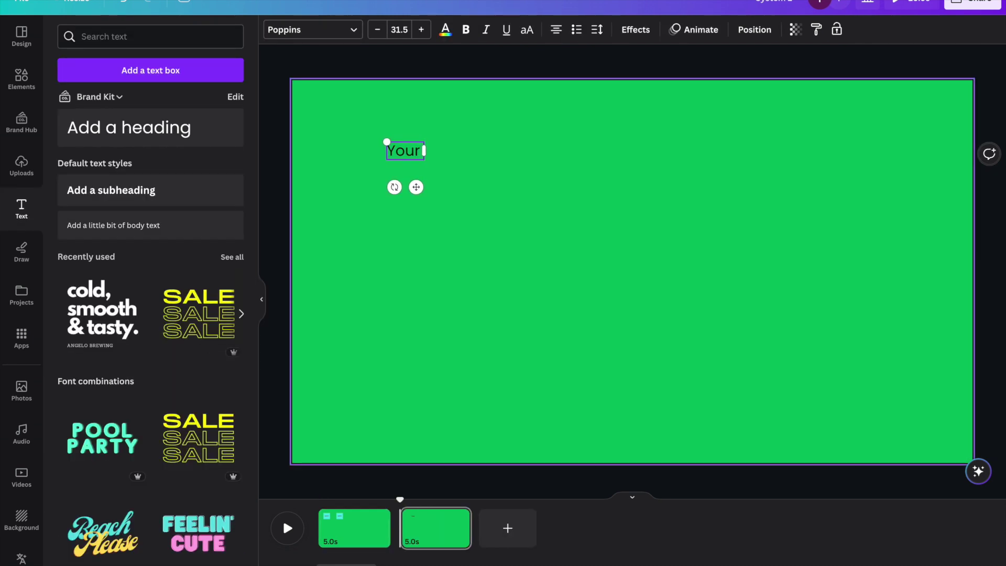
- Make the page 2 'Your Text' heading bold with a Typewriter entrance animation
text(Text)
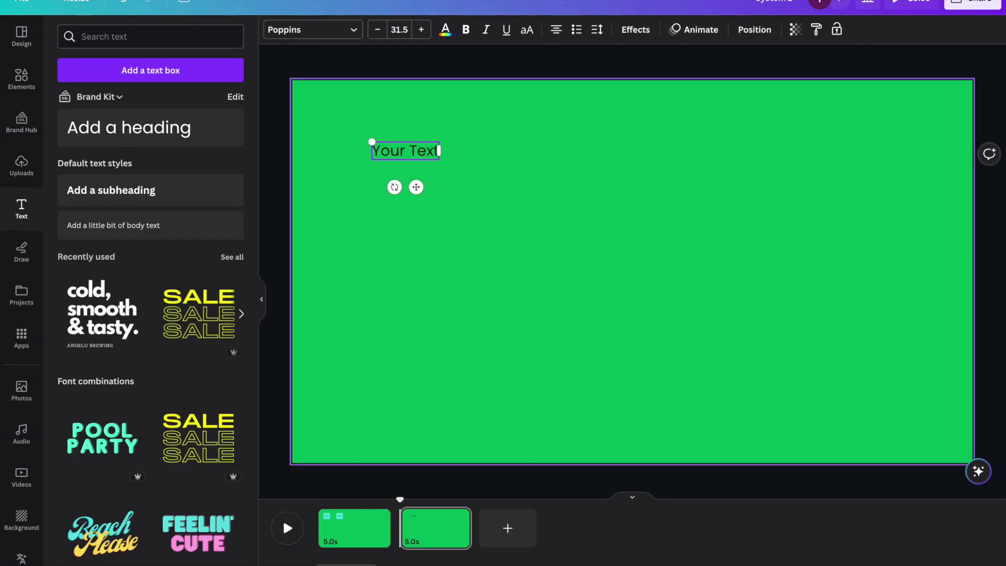
key(ctrl+a)
click(465, 30)
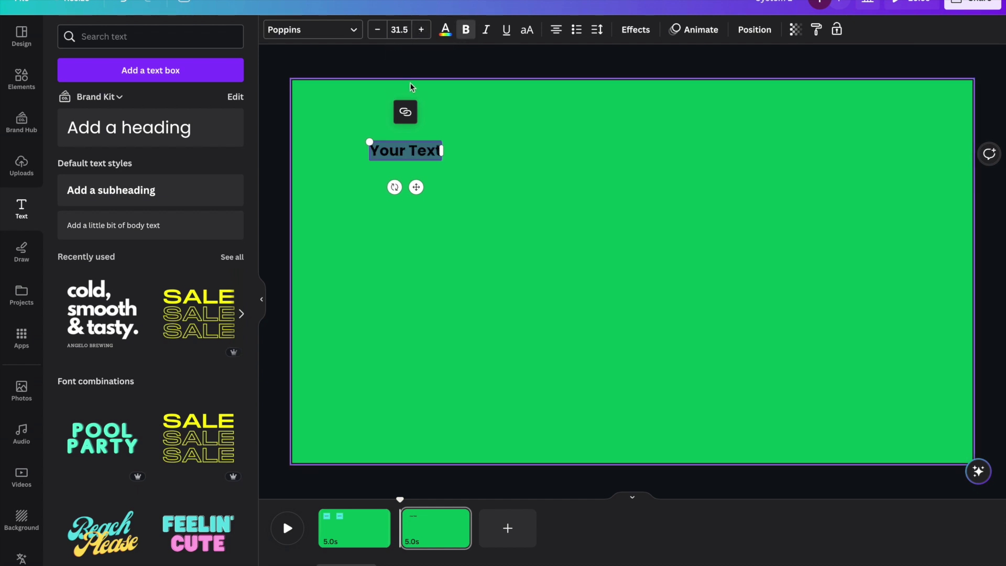
click(713, 31)
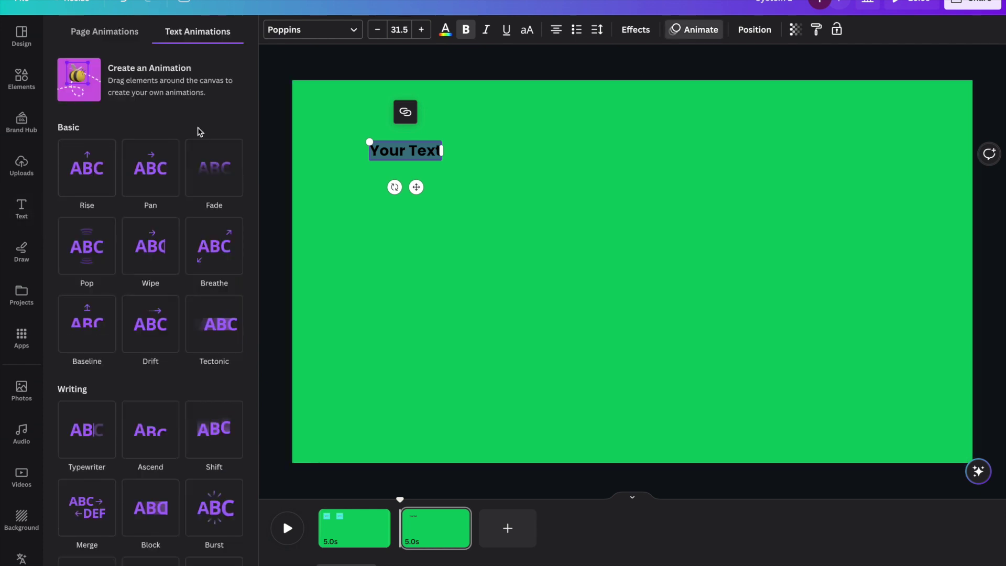
click(81, 437)
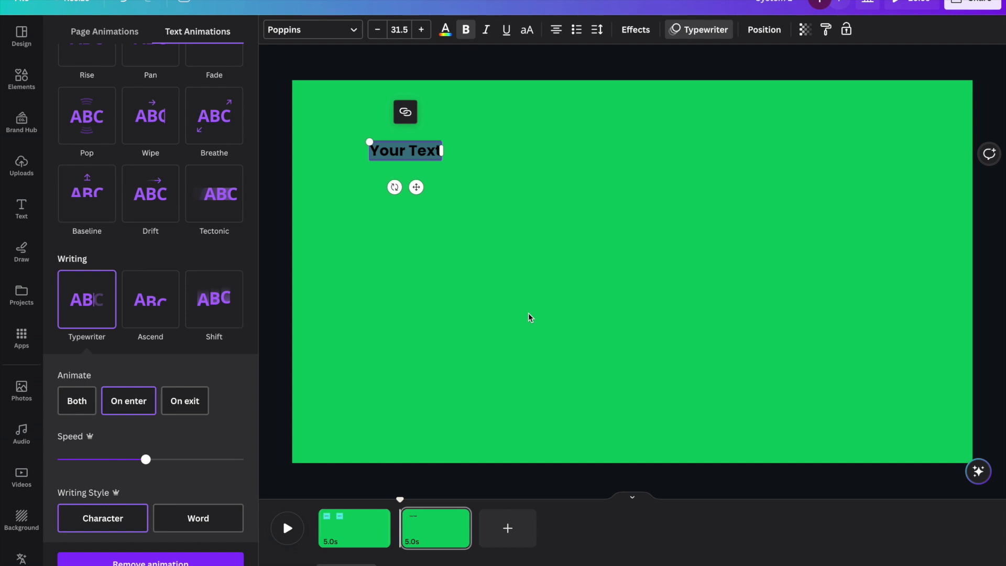
- Duplicate page 2 as page 3 and delete its 'Your Text' heading
click(460, 516)
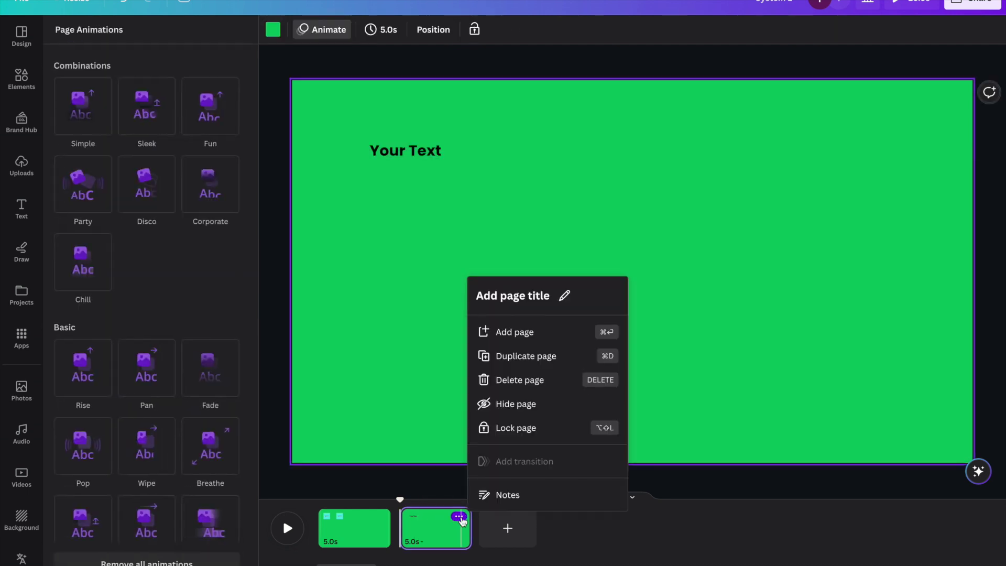
click(526, 356)
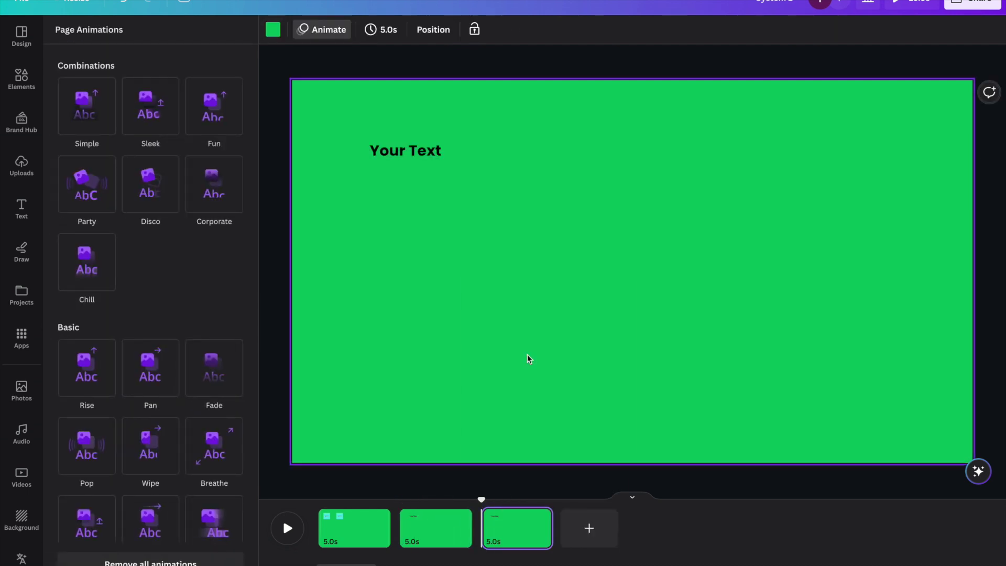
click(376, 148)
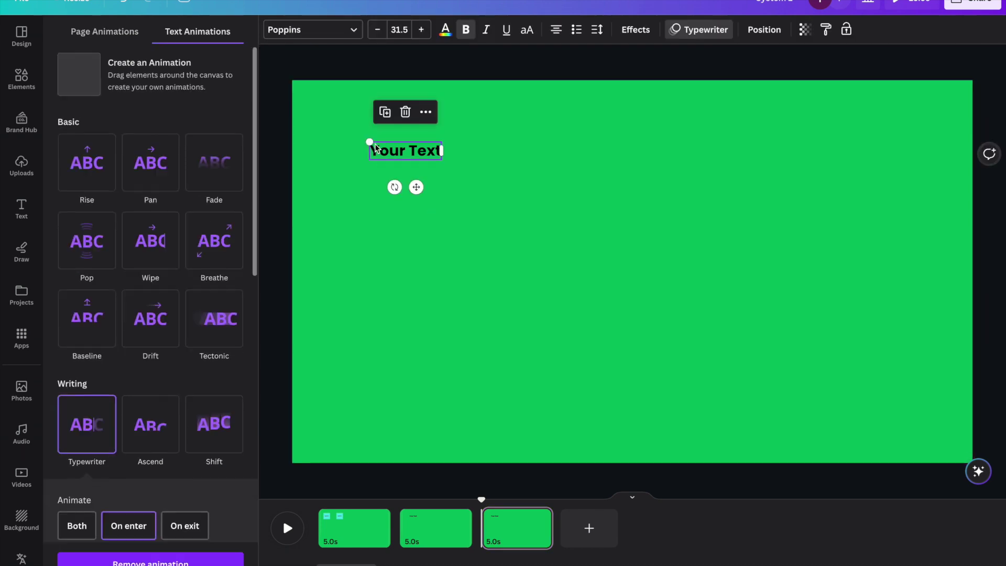
key(Delete)
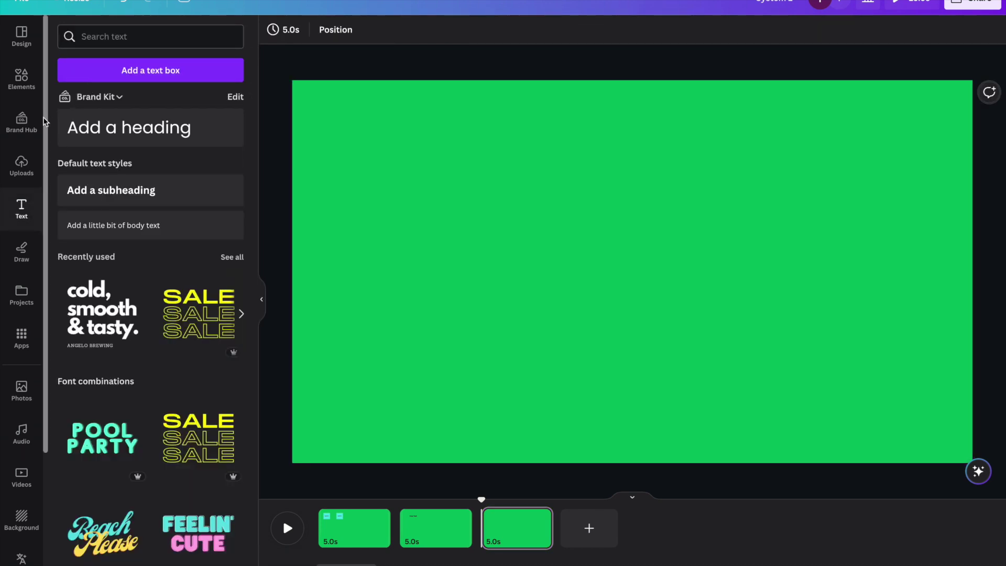
- Search Elements for 'application' and add the form graphic as a small icon
click(28, 87)
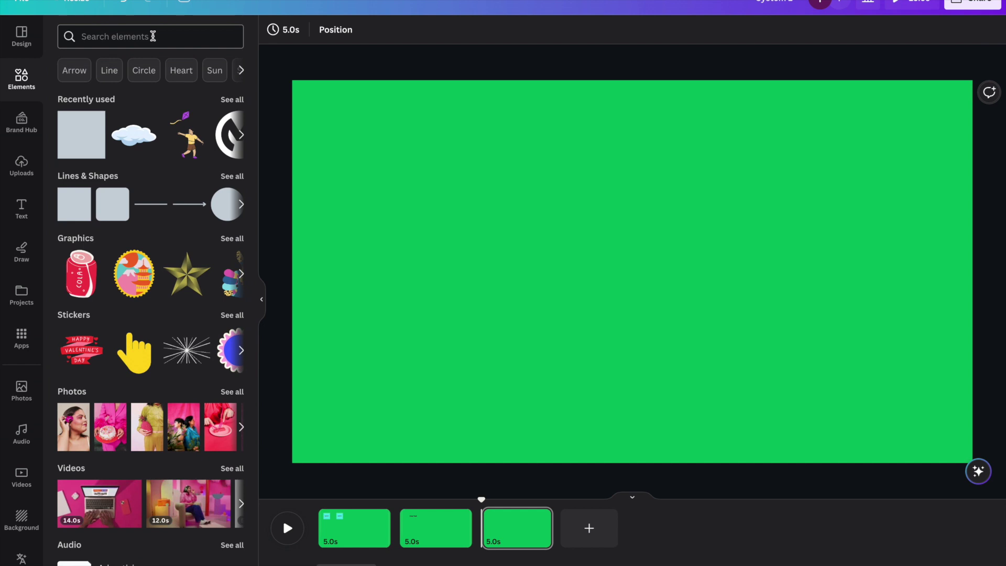
click(152, 36)
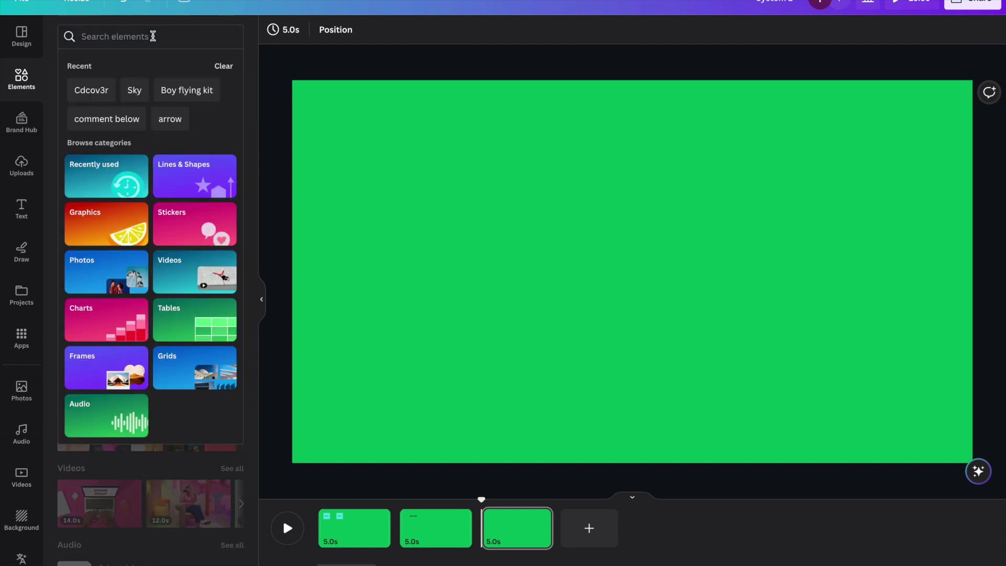
text(applicati)
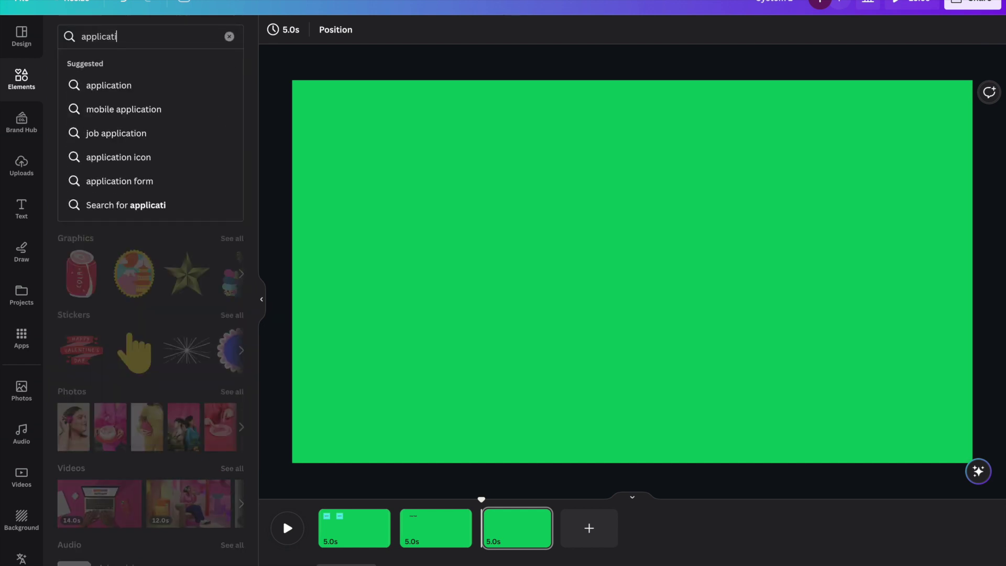
text(on)
key(Return)
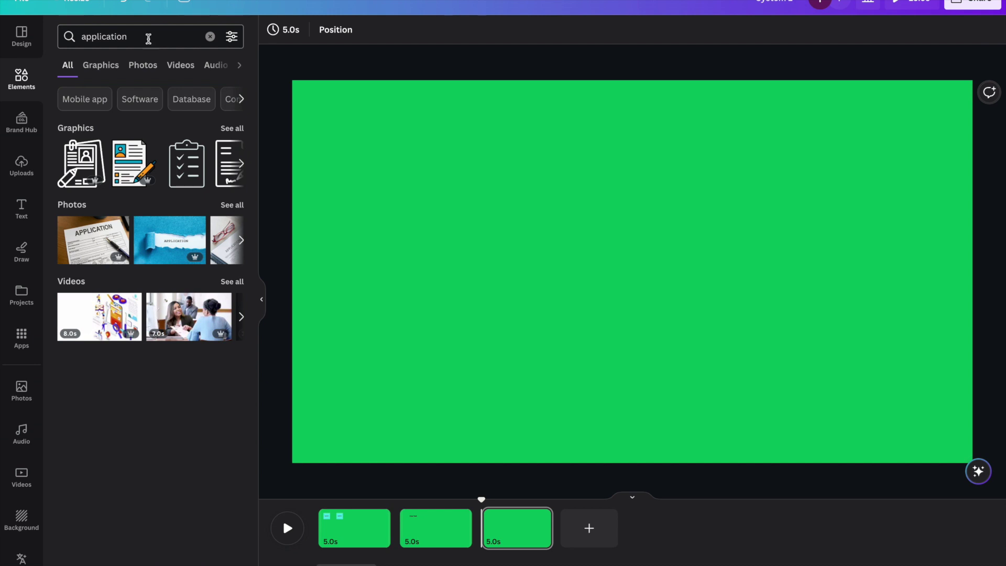
click(131, 162)
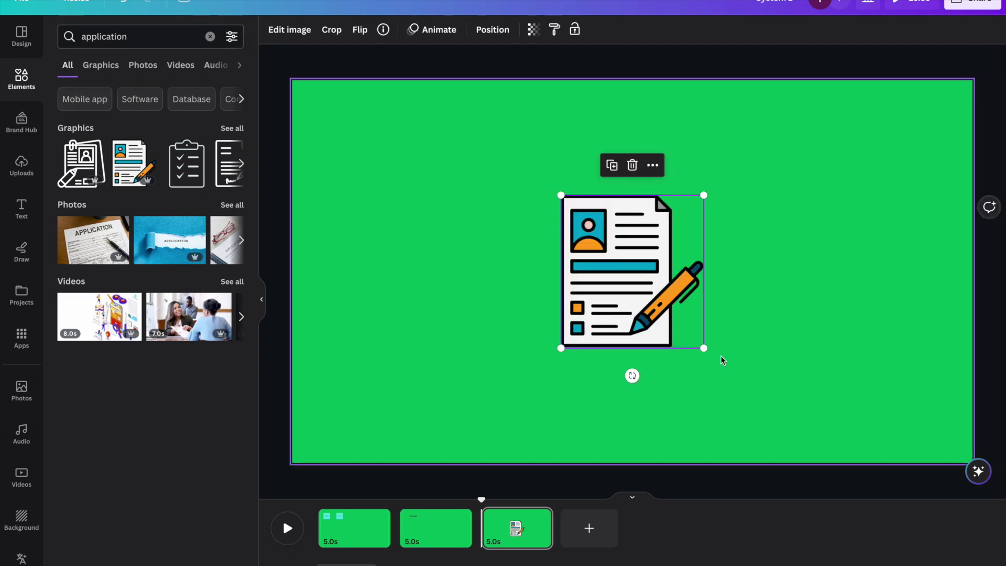
drag(703, 348, 359, 166)
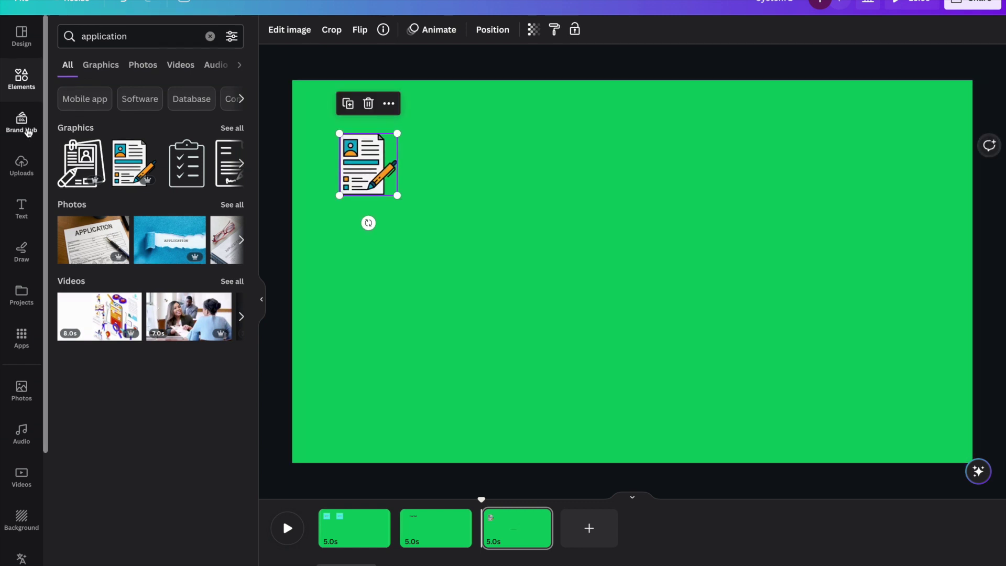
- Add a 'Your Images' heading on one line beside the application icon
click(20, 123)
click(20, 218)
click(125, 128)
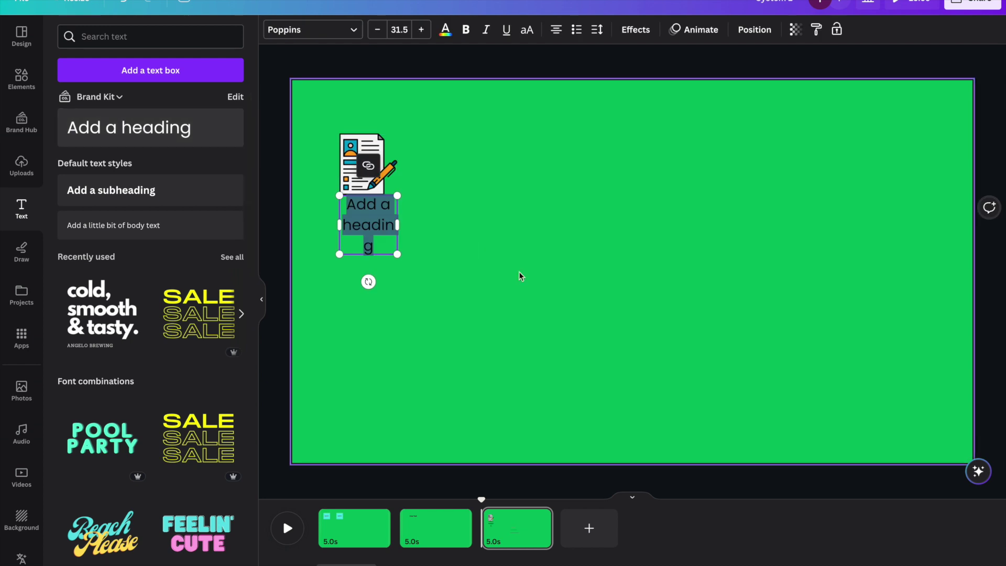
text(You)
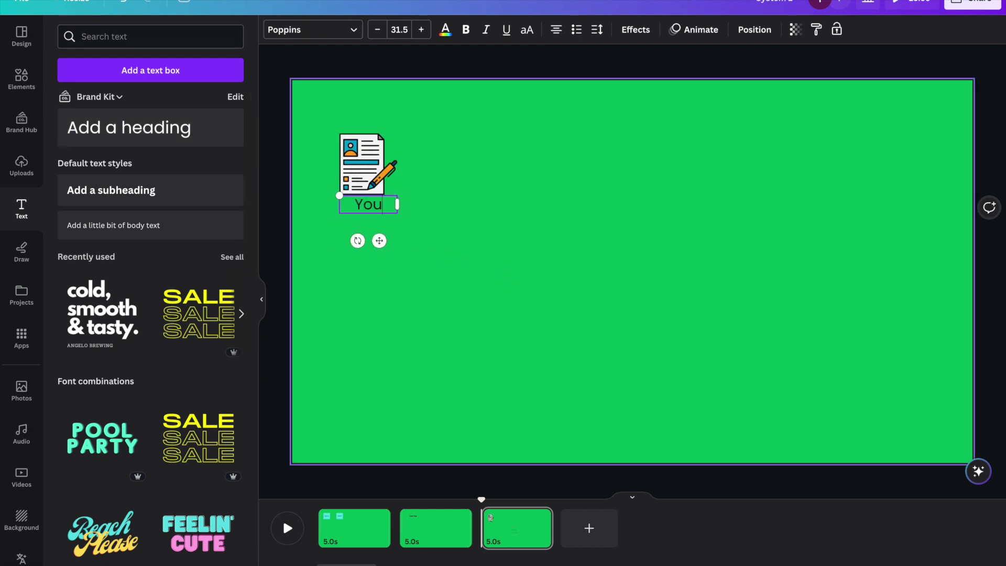
text(r Images)
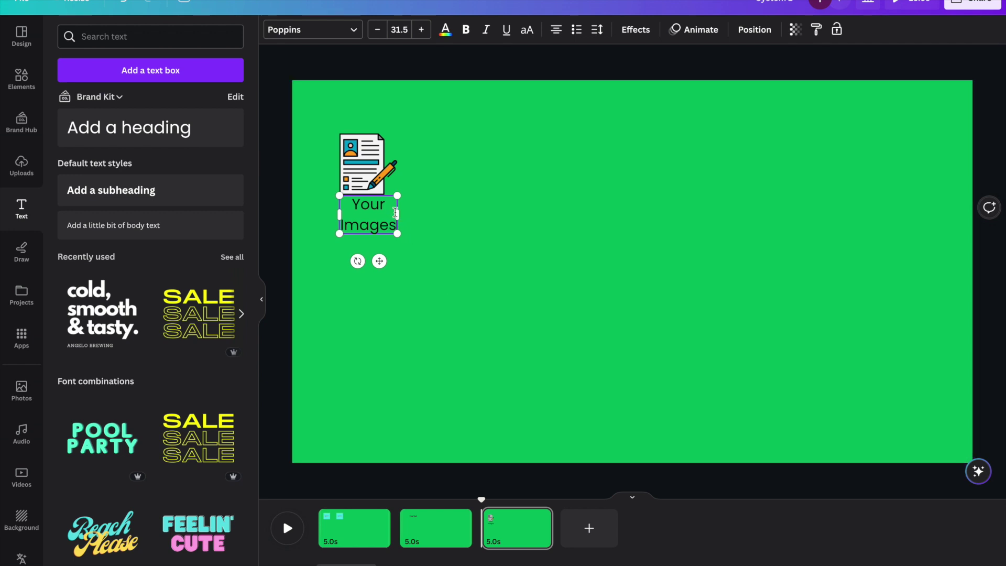
drag(415, 214, 478, 215)
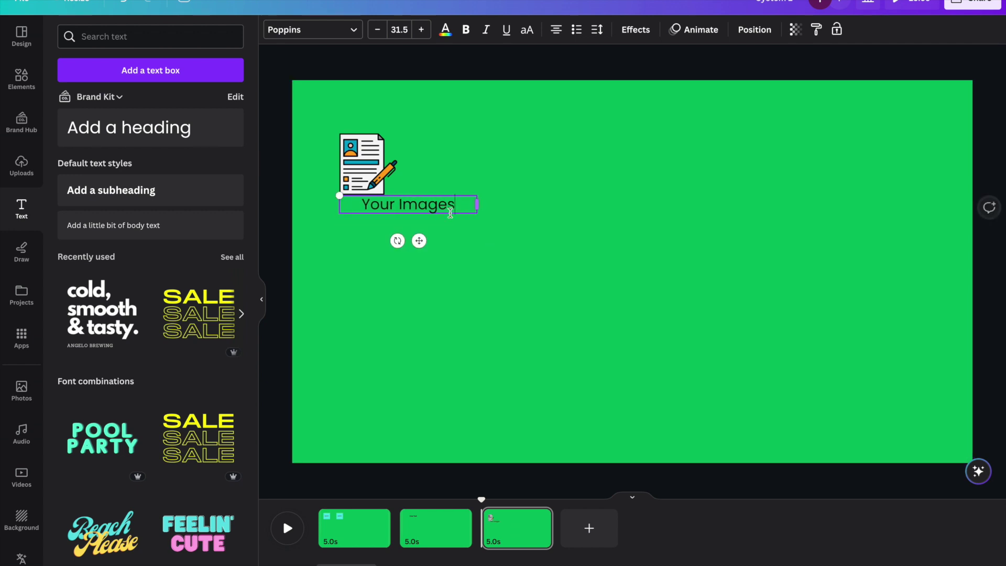
drag(417, 241, 475, 202)
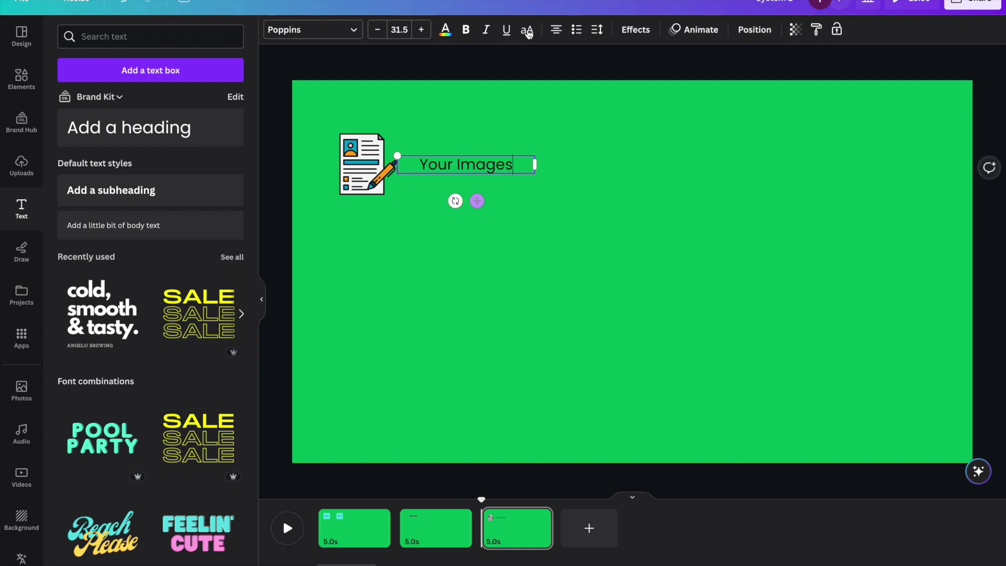
click(701, 30)
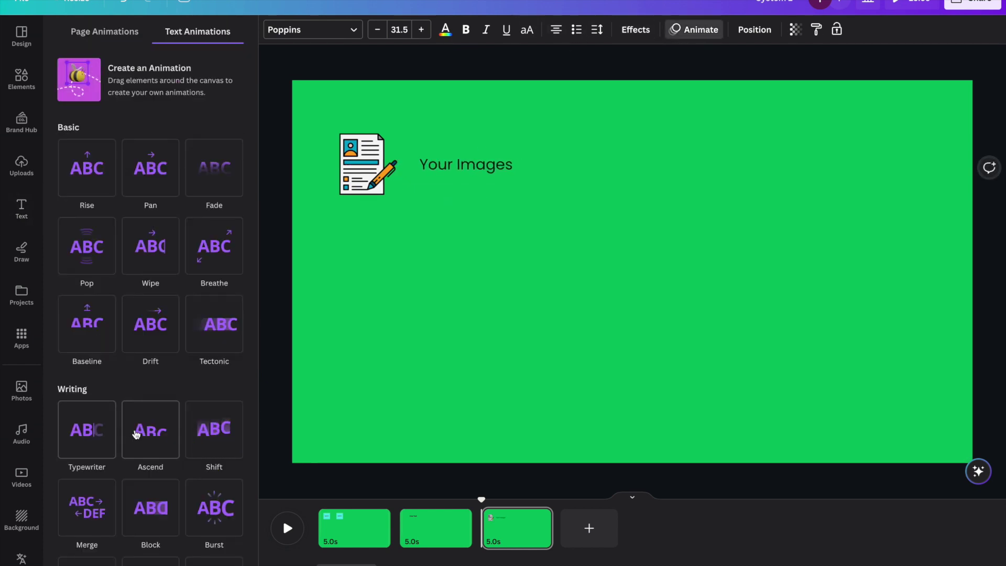
- Give 'Your Images' a Typewriter text animation and the application icon a Pop entrance
click(94, 429)
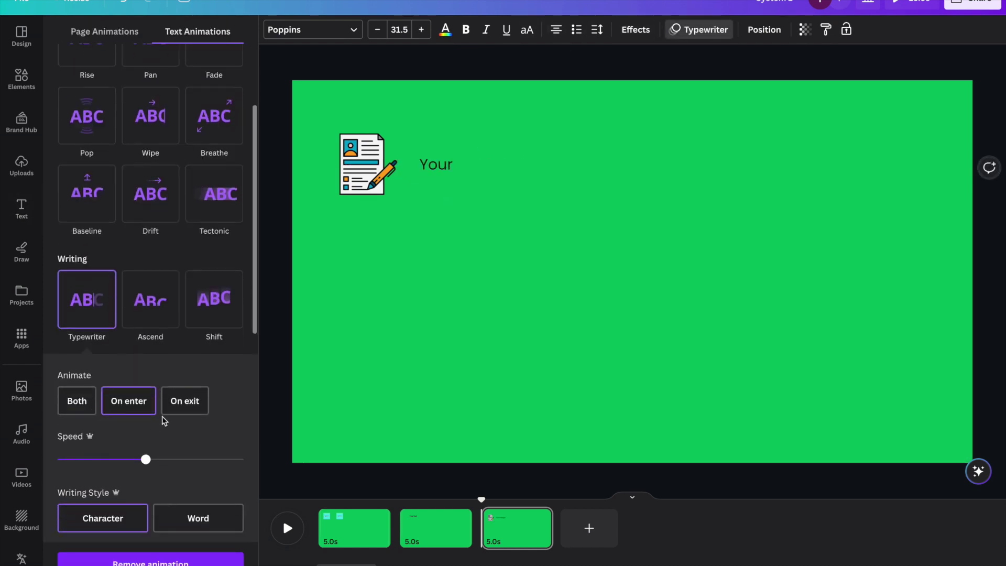
click(155, 329)
click(370, 185)
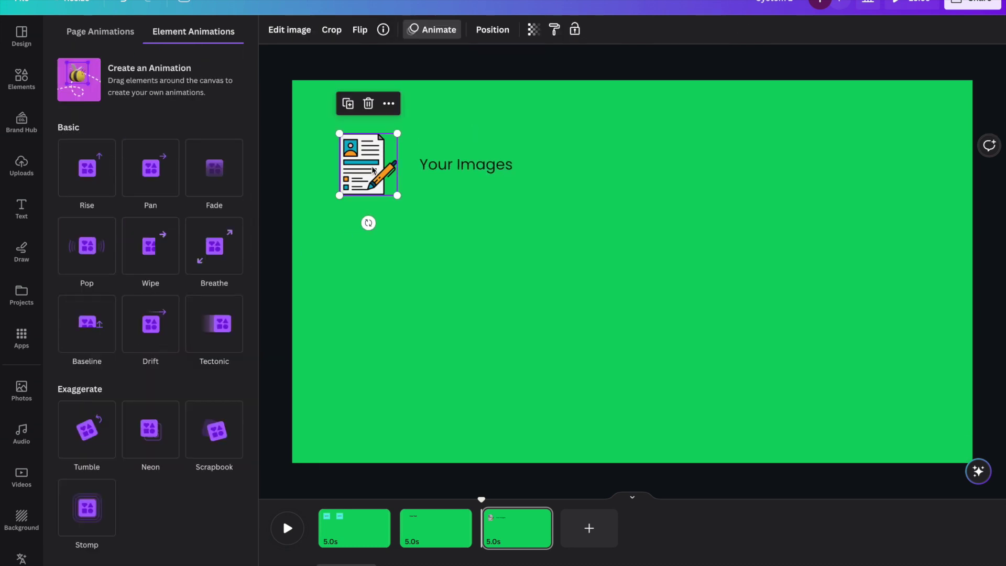
click(89, 261)
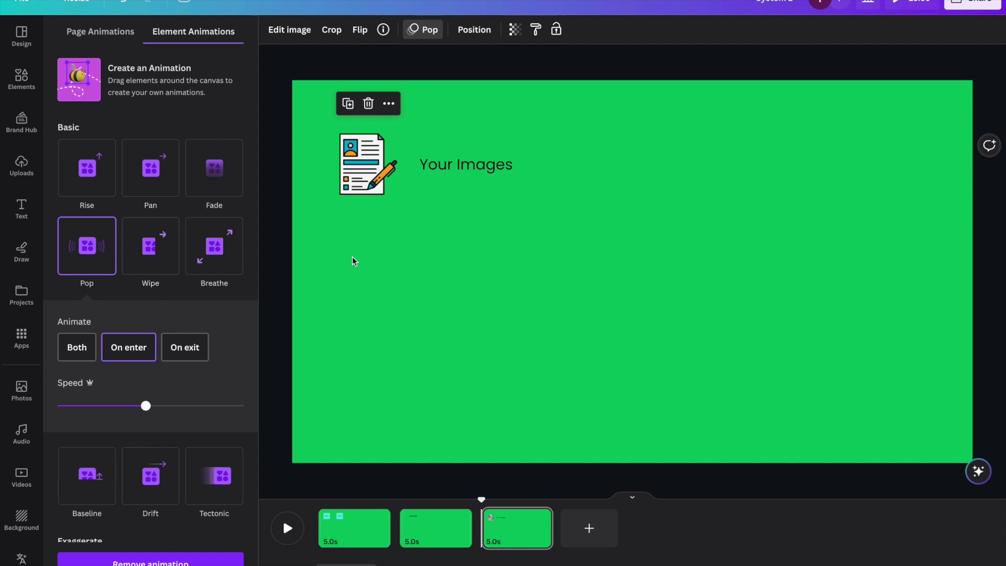
click(471, 283)
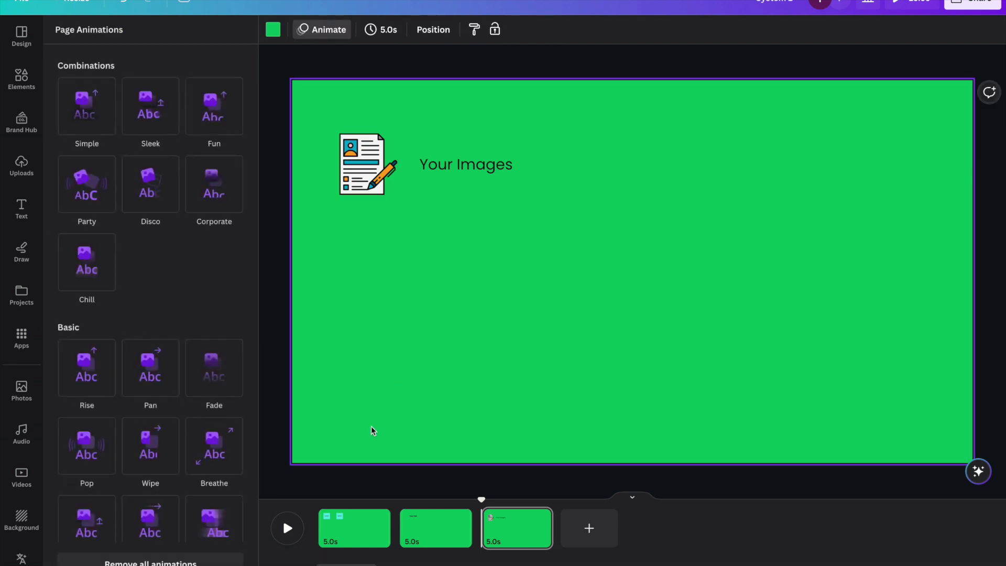
- Preview the full animation, then open Download settings showing 1080p MP4 for all pages
click(288, 527)
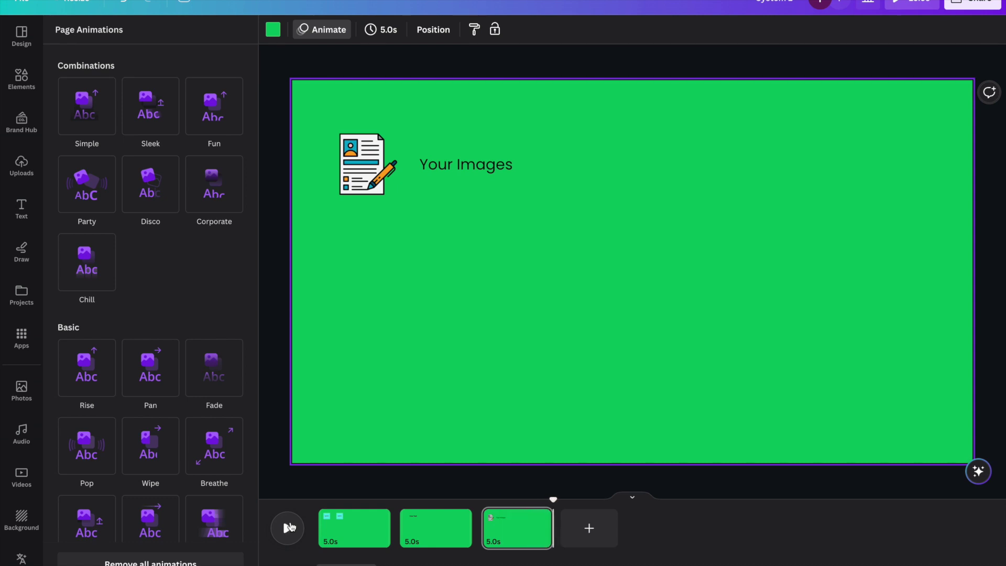
click(288, 527)
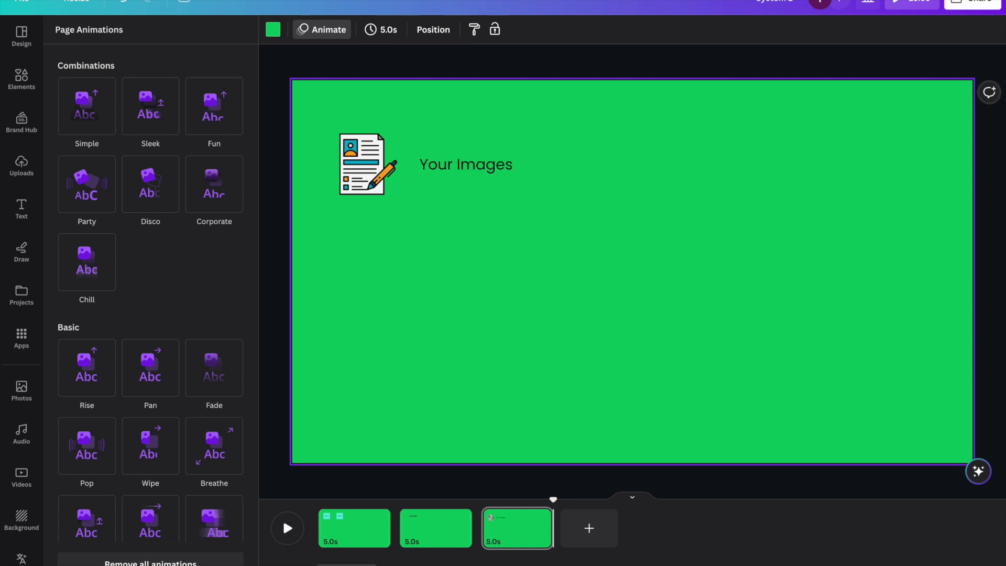
click(972, 4)
click(845, 299)
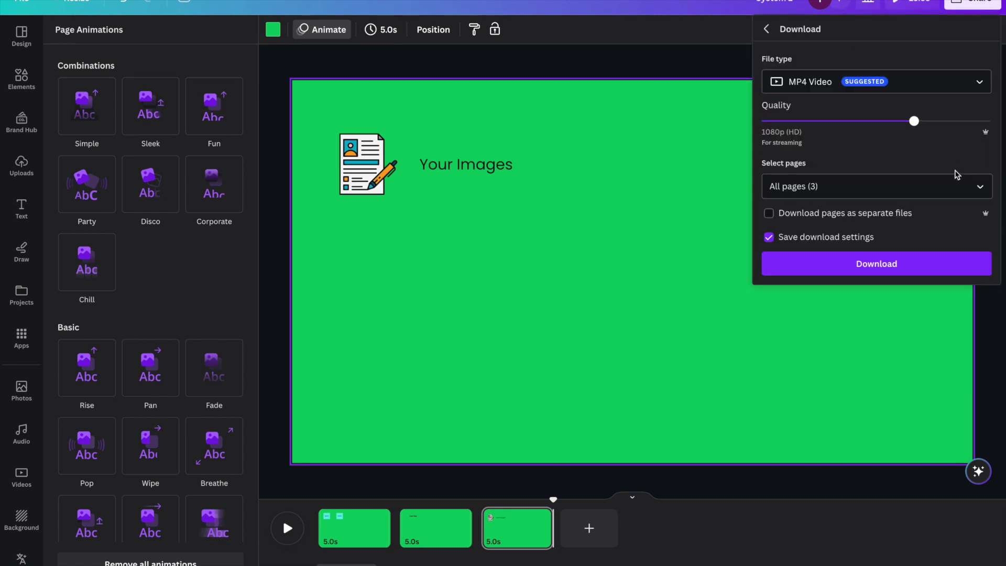
- Download all pages as 1080p MP4, naming the file 'Canava Animation.mp4' in Downloads
click(885, 267)
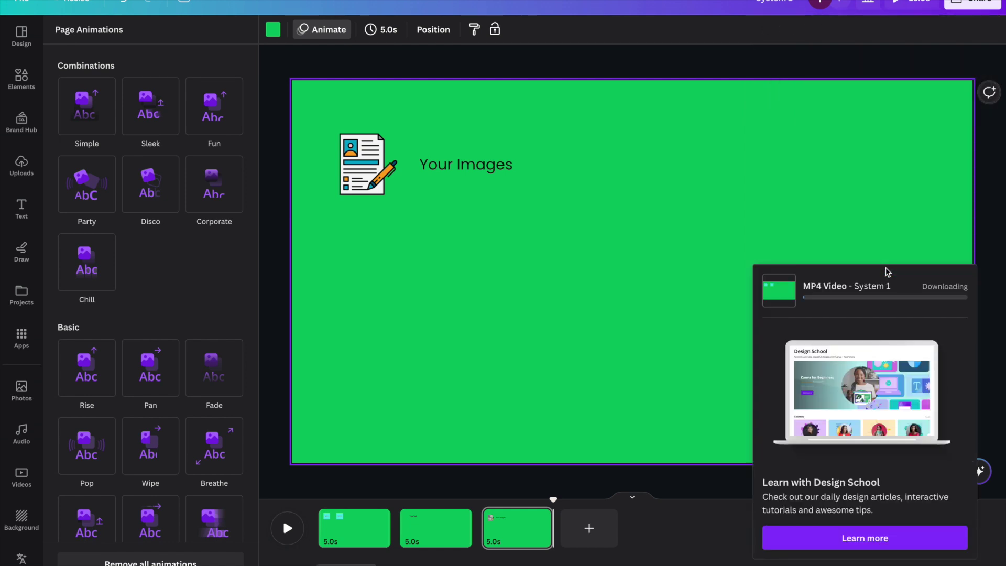
text(Gre)
key(BackSpace)
key(BackSpace)
key(BackSpace)
text(A)
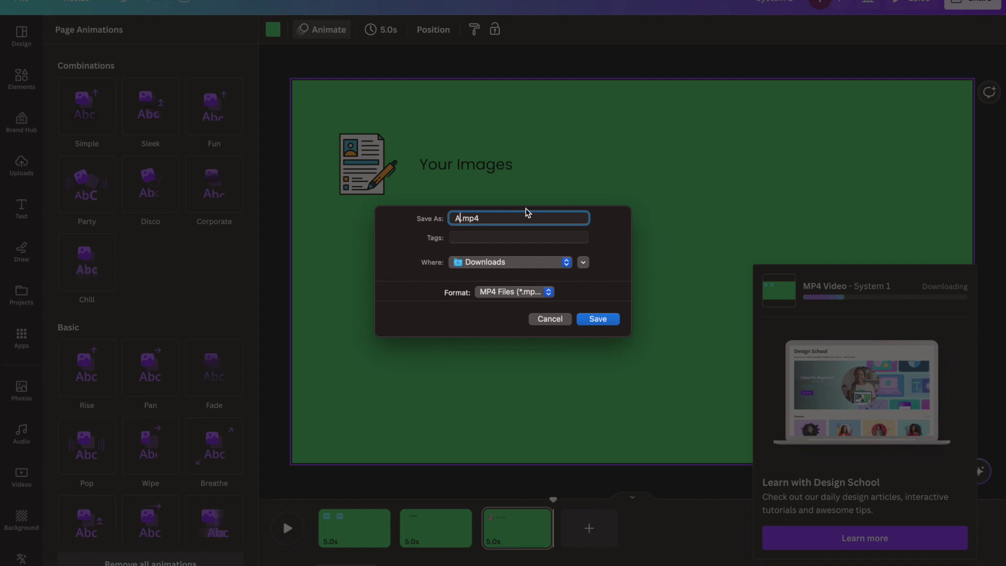
key(BackSpace)
text(Canava Animation)
- Save the export, start a new iMovie project and import the talking-head video
click(598, 319)
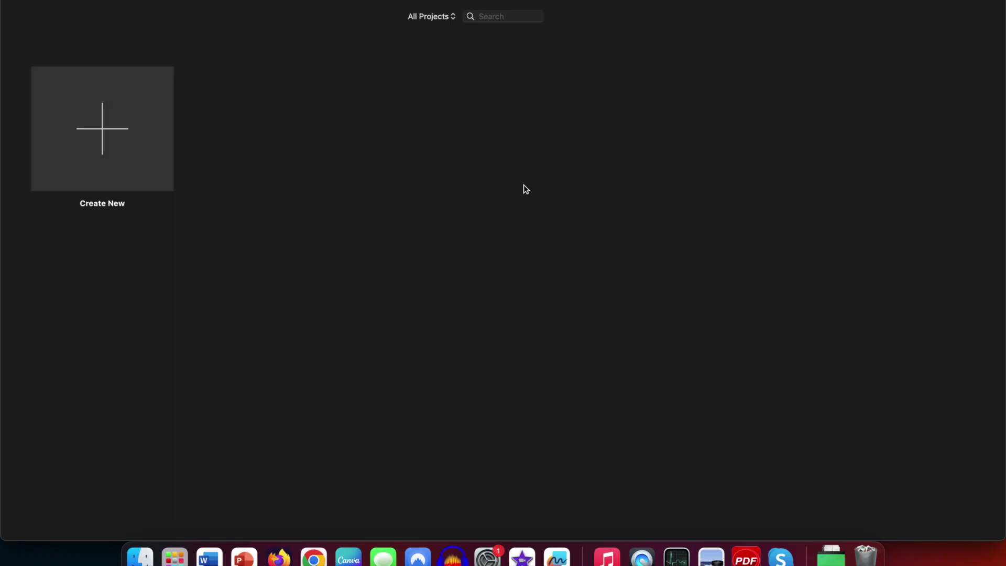
click(111, 155)
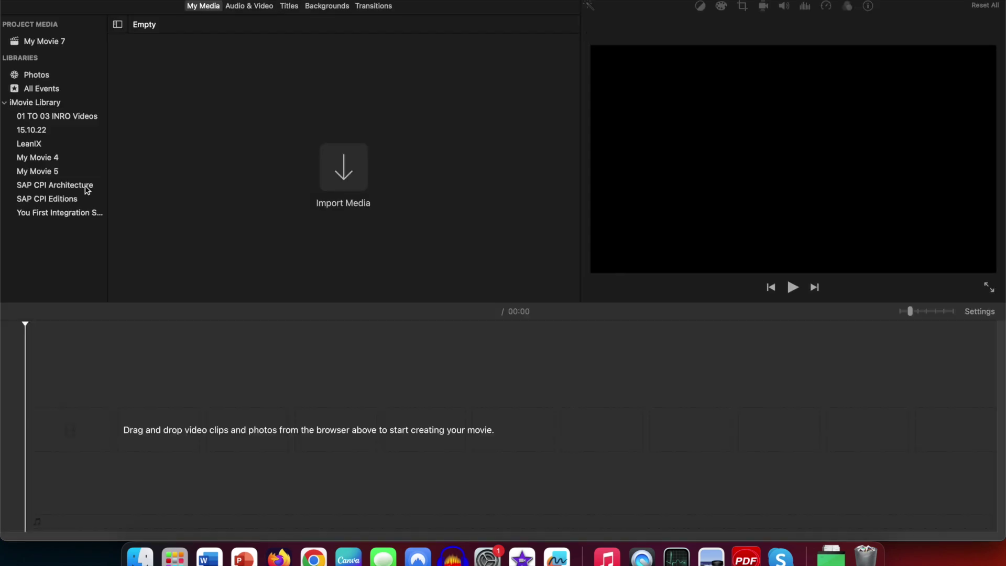
click(335, 169)
click(847, 515)
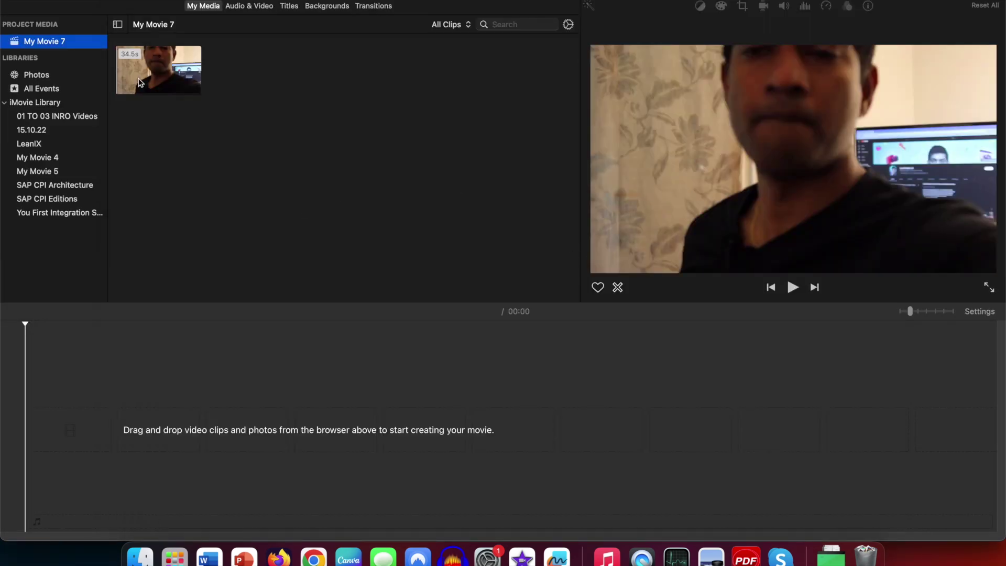
- Put the talking-head clip on the timeline and trim off its first 4 seconds
click(191, 67)
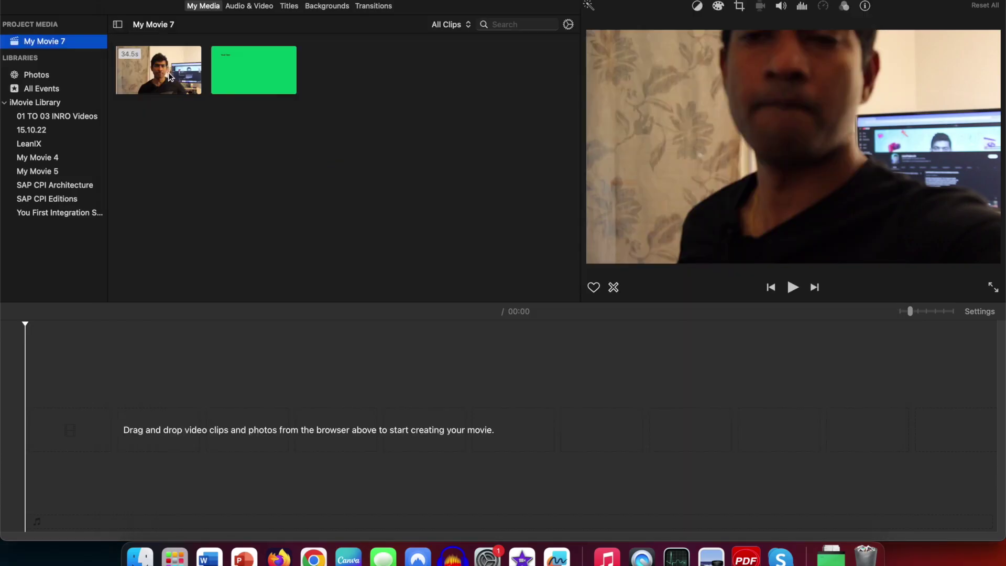
drag(169, 76, 36, 493)
click(106, 463)
key(alt+/)
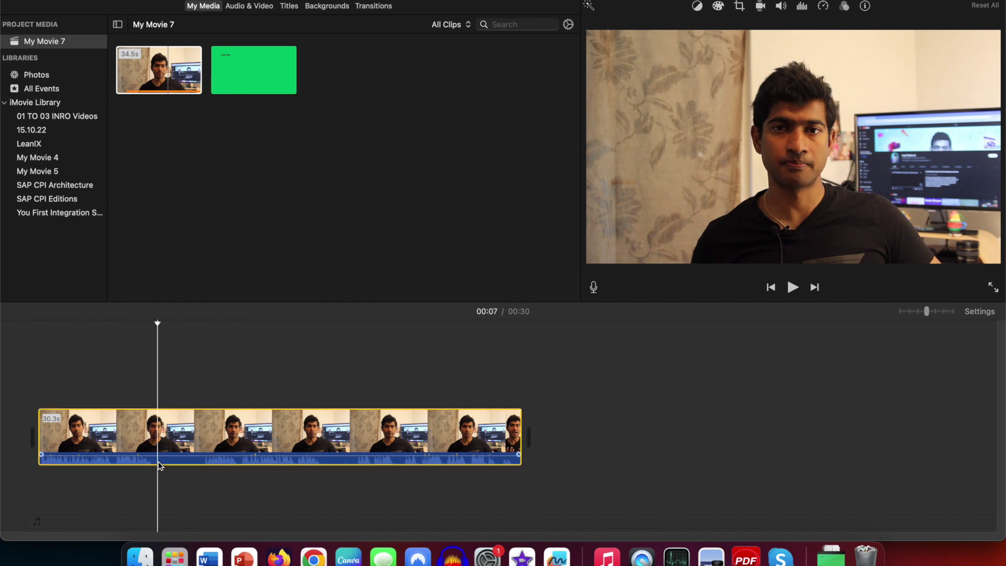
key(super+b)
- Cut the talking-head clip to its first 7 seconds and place the green Canva clip above it
click(209, 449)
key(Delete)
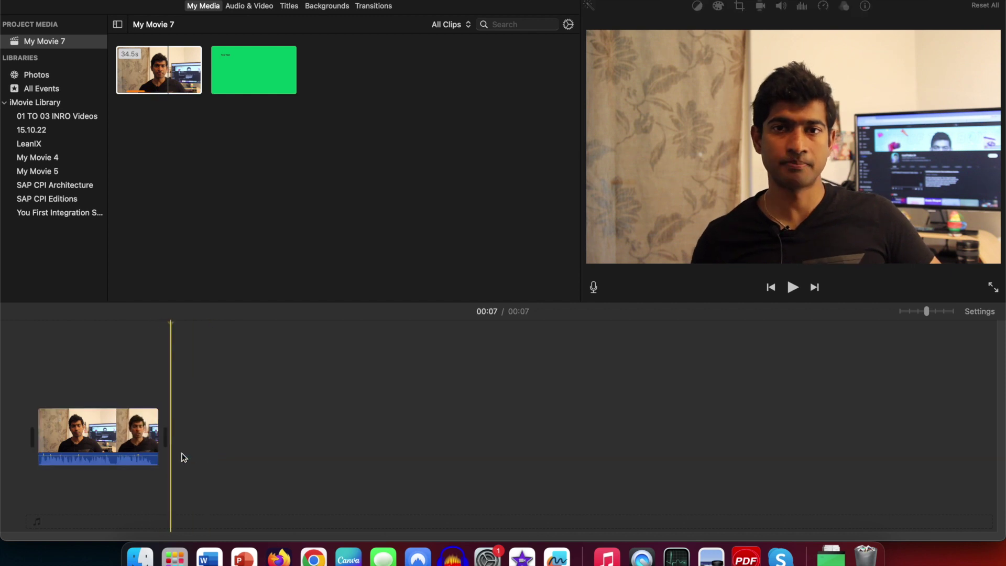
click(954, 313)
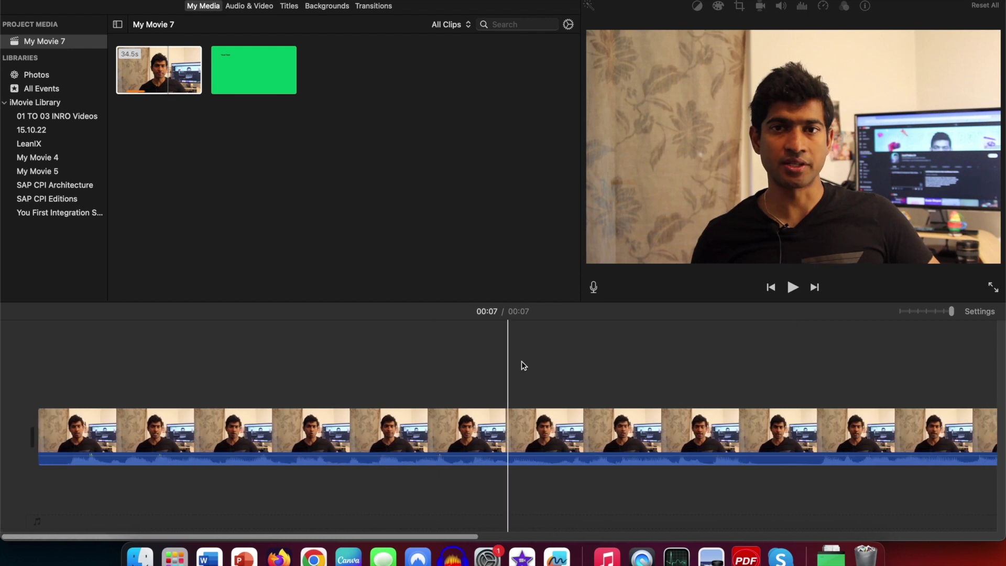
drag(262, 77, 29, 387)
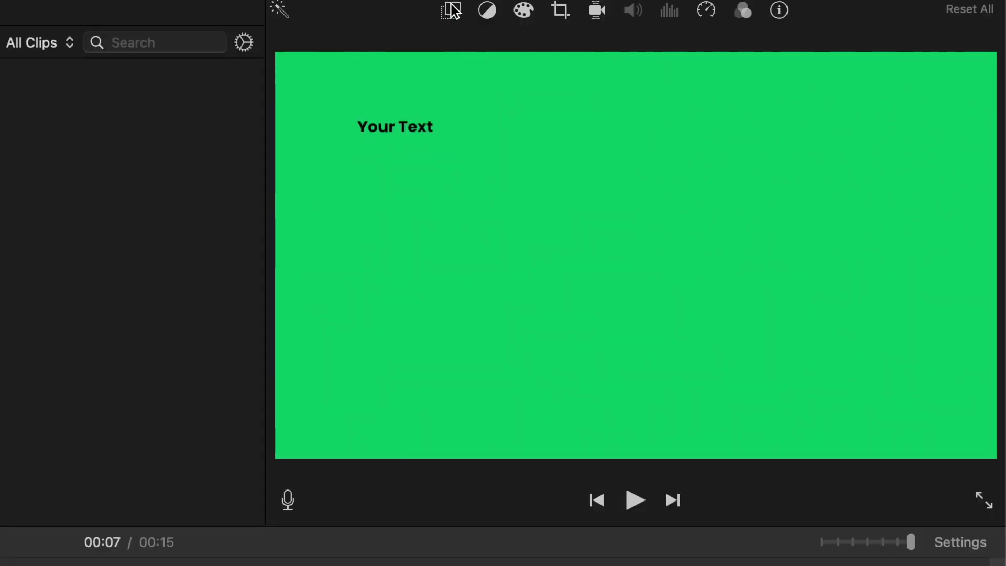
- Change the overlay type from Cutaway to Green/Blue Screen
click(451, 11)
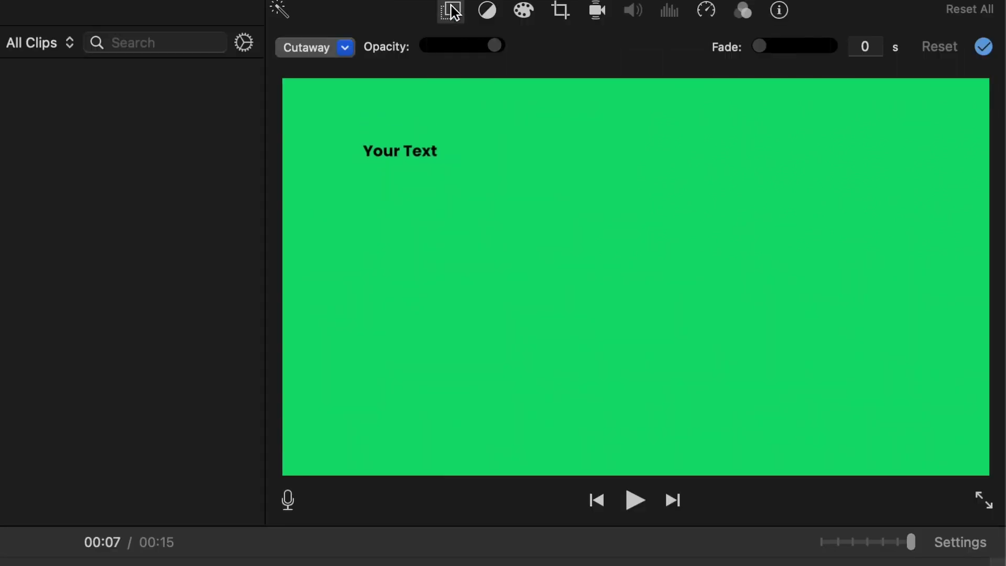
click(349, 50)
click(348, 98)
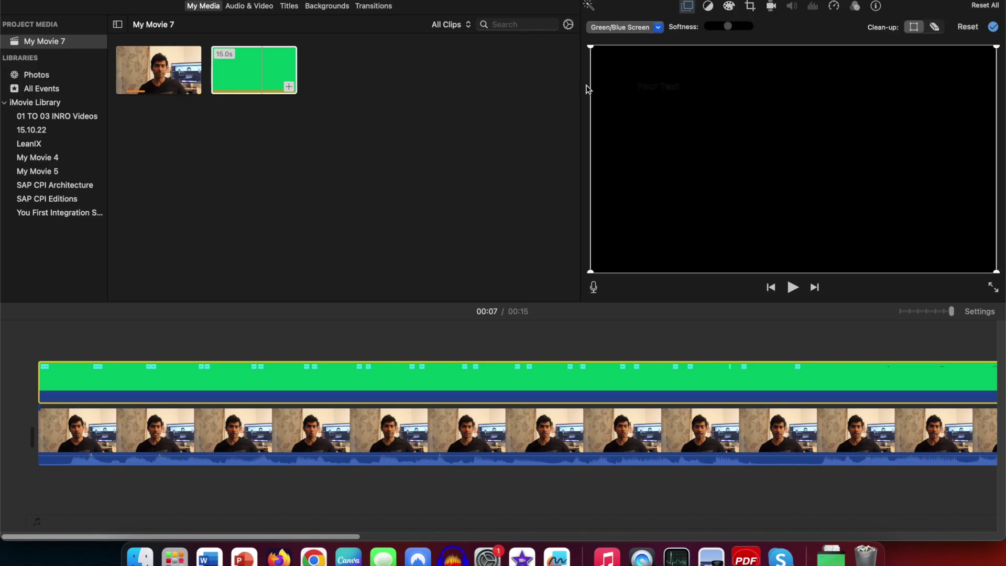
- Preview the keyed overlay from 1 second in
click(254, 344)
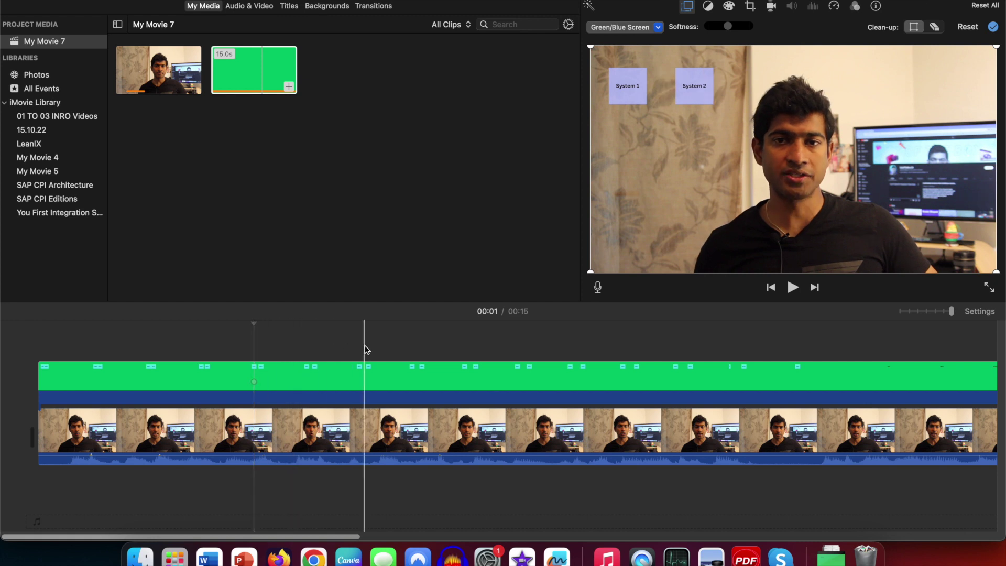
scroll(367, 349, right, 3)
key(space)
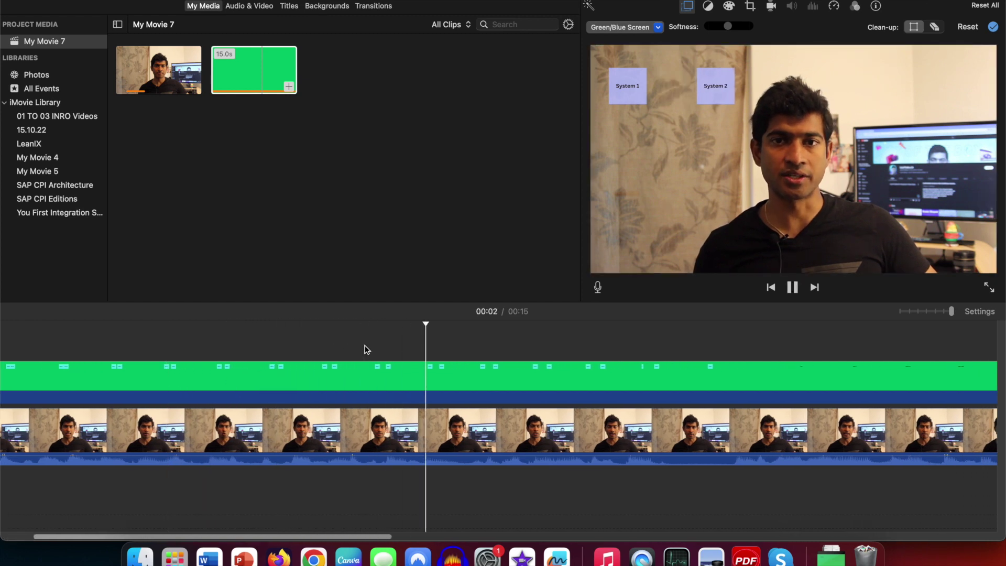
scroll(367, 349, right, 3)
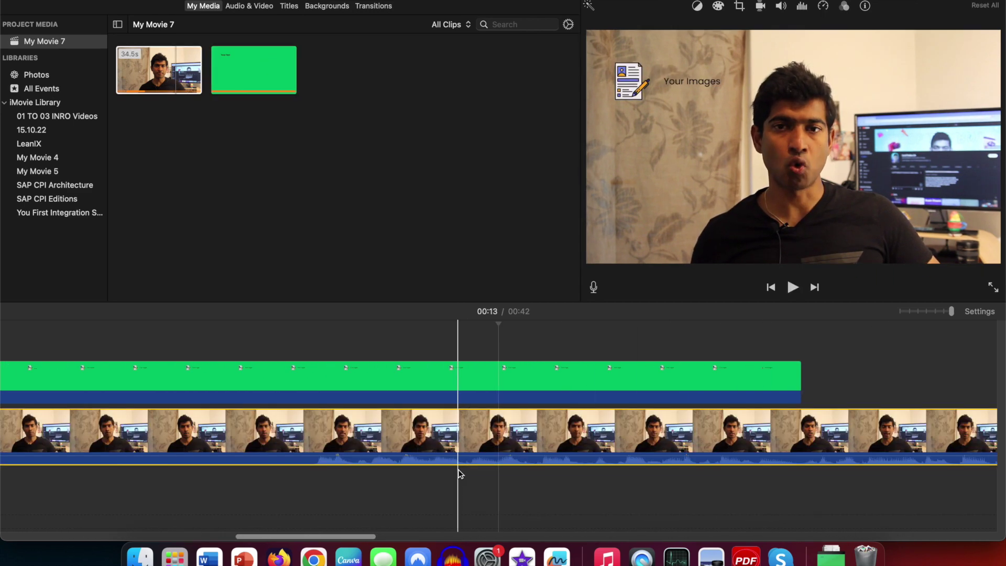
- Split the talking-head footage at 11 seconds and delete the unwanted piece
scroll(459, 473, left, 8)
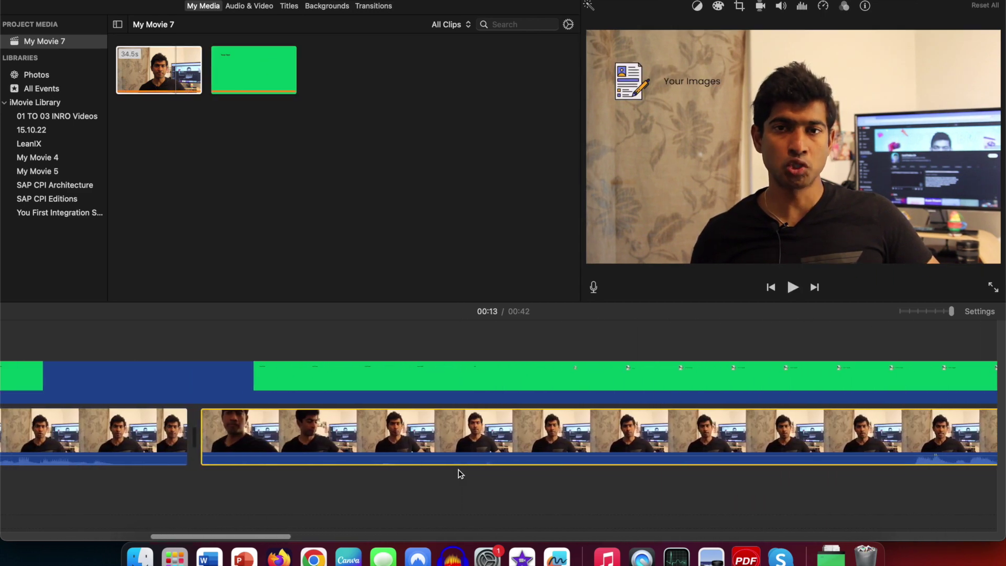
scroll(459, 473, right, 4)
click(580, 458)
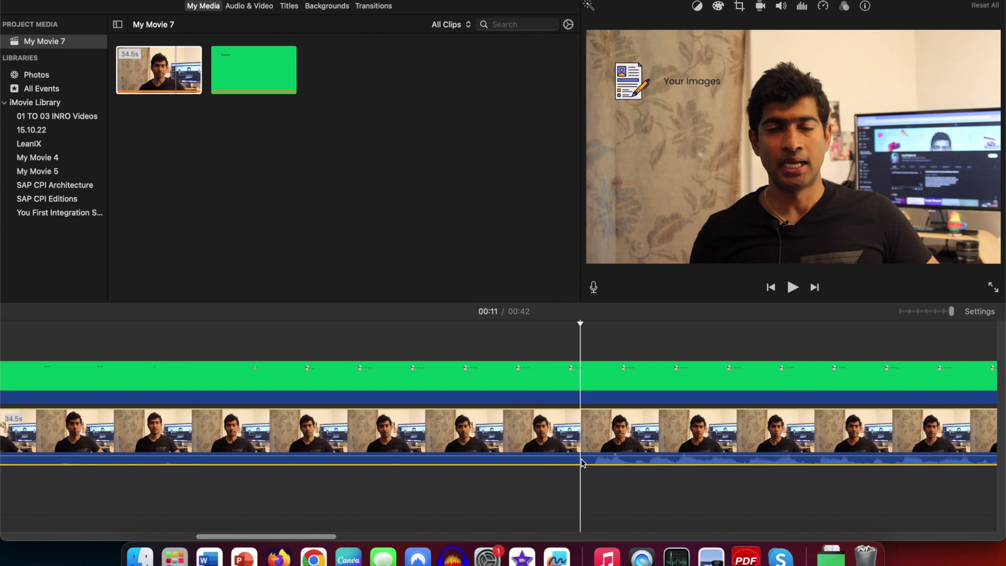
key(cmd+b)
click(436, 420)
key(Delete)
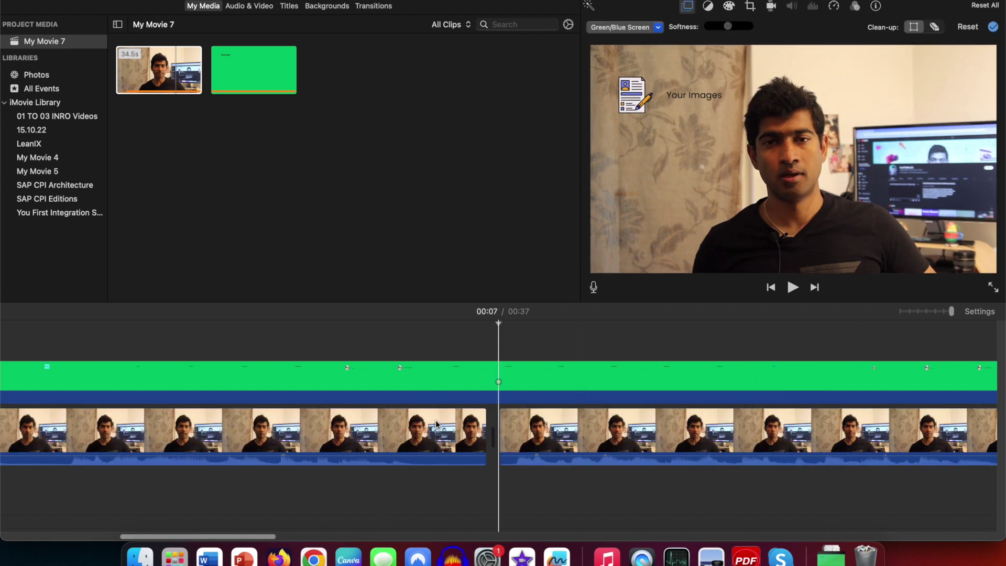
- Cut the main footage at 15 seconds, delete the rest, and play the movie
scroll(435, 420, right, 4)
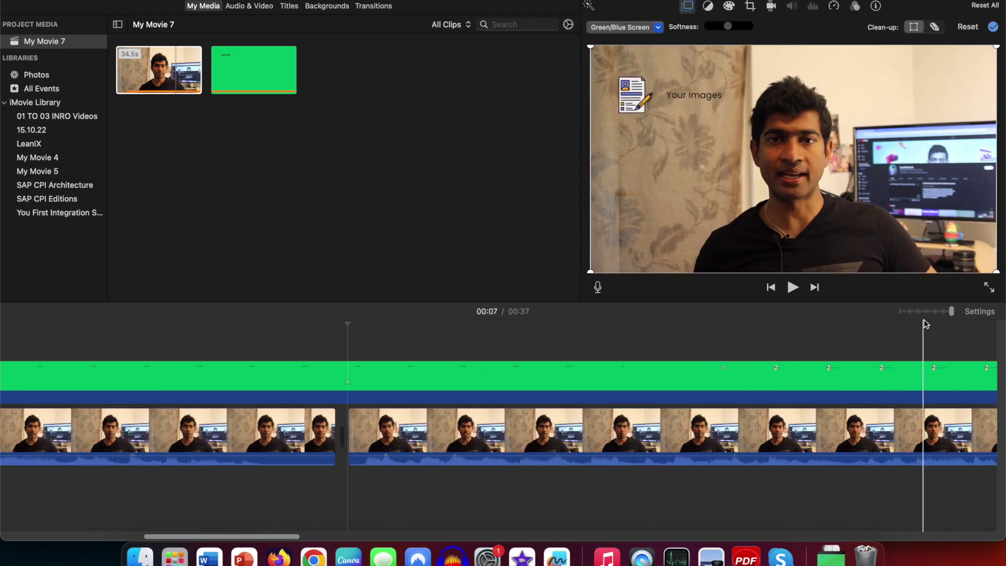
click(926, 311)
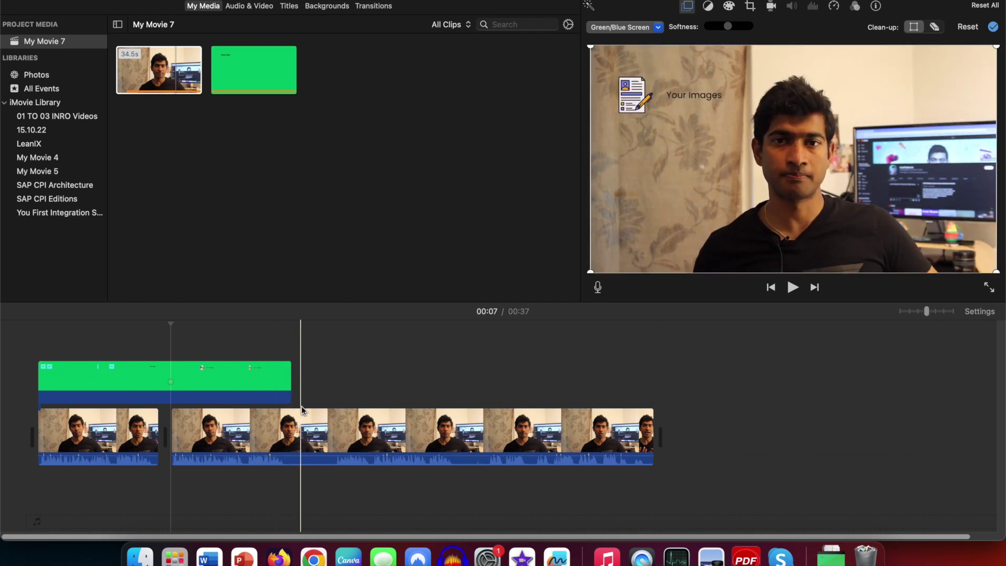
click(292, 466)
key(super+b)
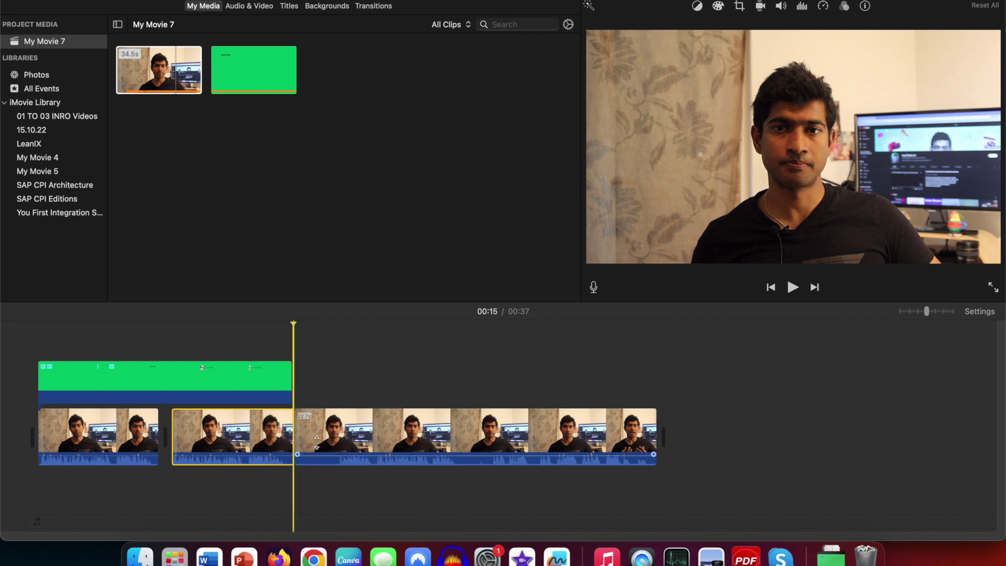
click(329, 435)
key(Delete)
key(space)
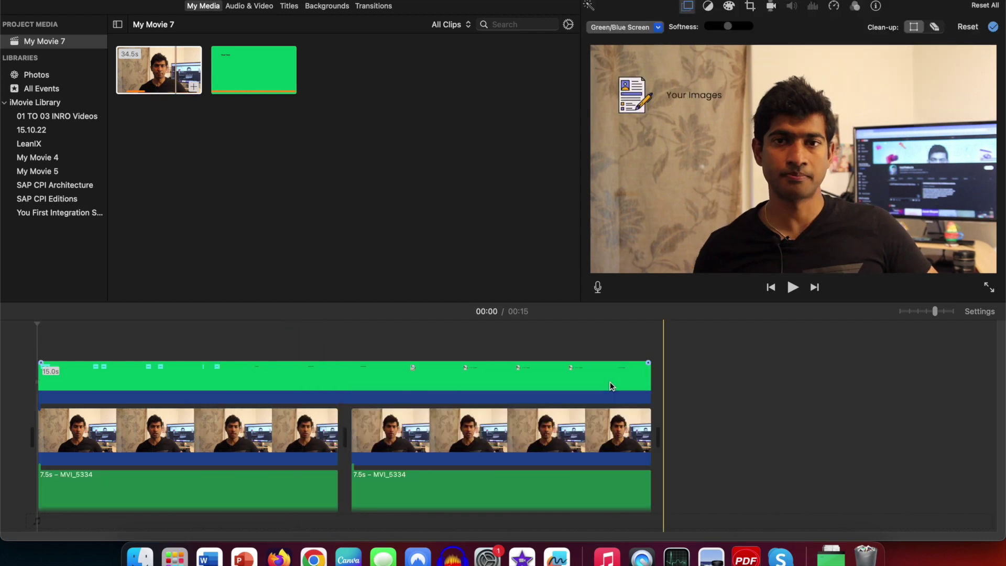